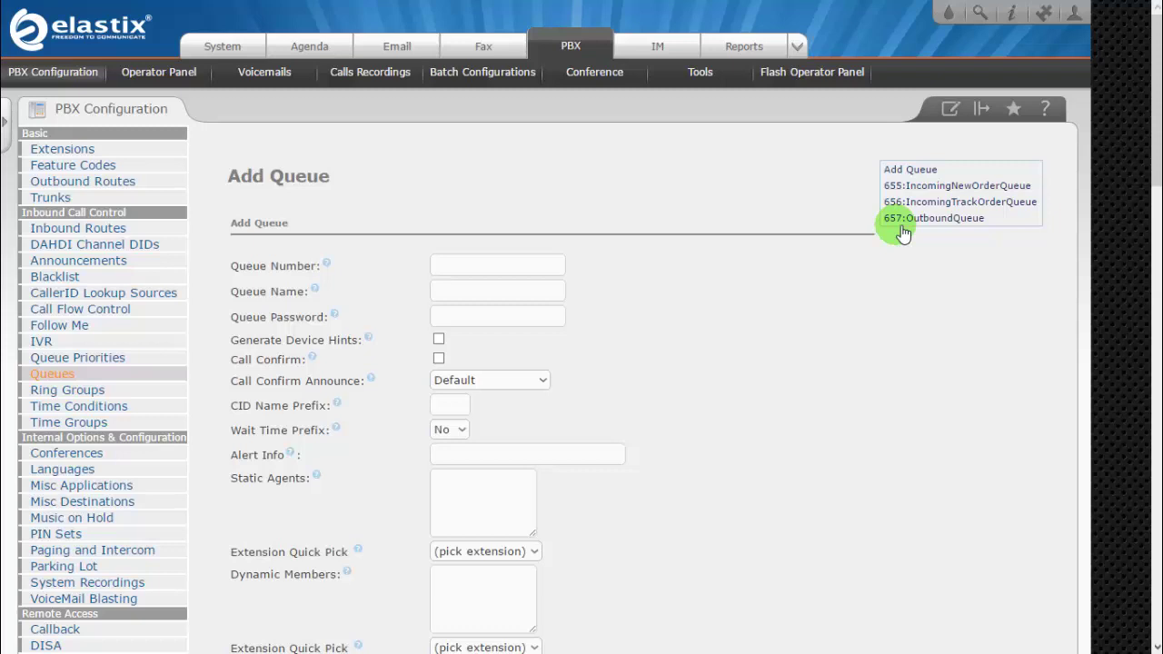
Open queue 657 OutboundQueue and review its dynamic members S1003,0 and S1004,0.
click(901, 222)
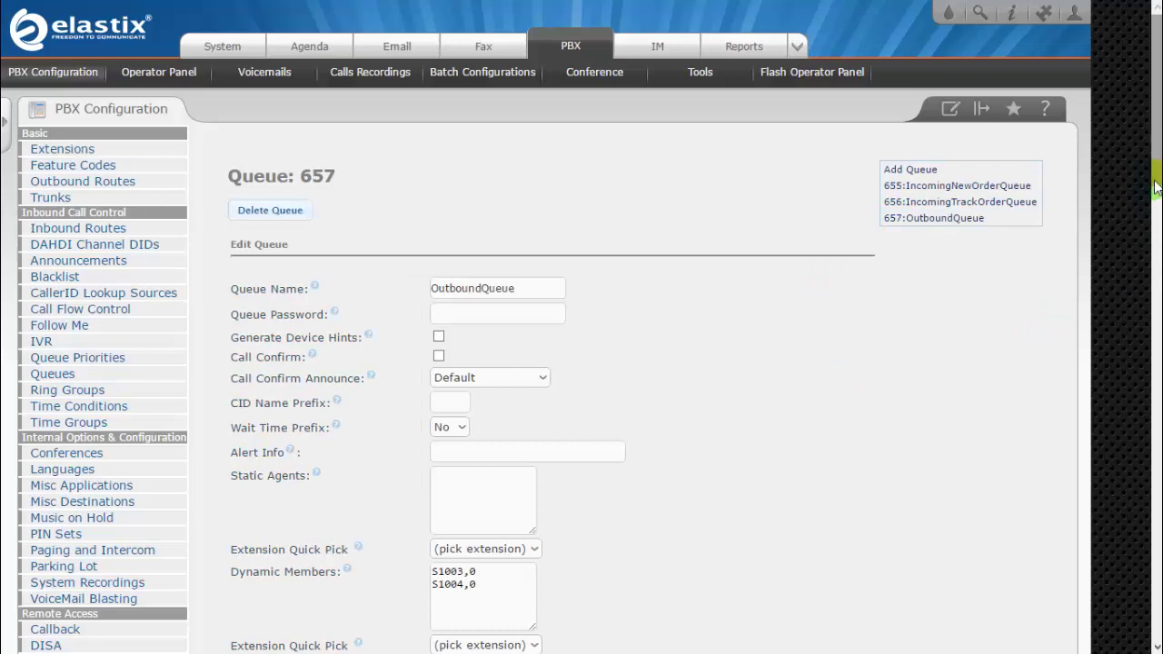
scroll(1156, 188, down, 3)
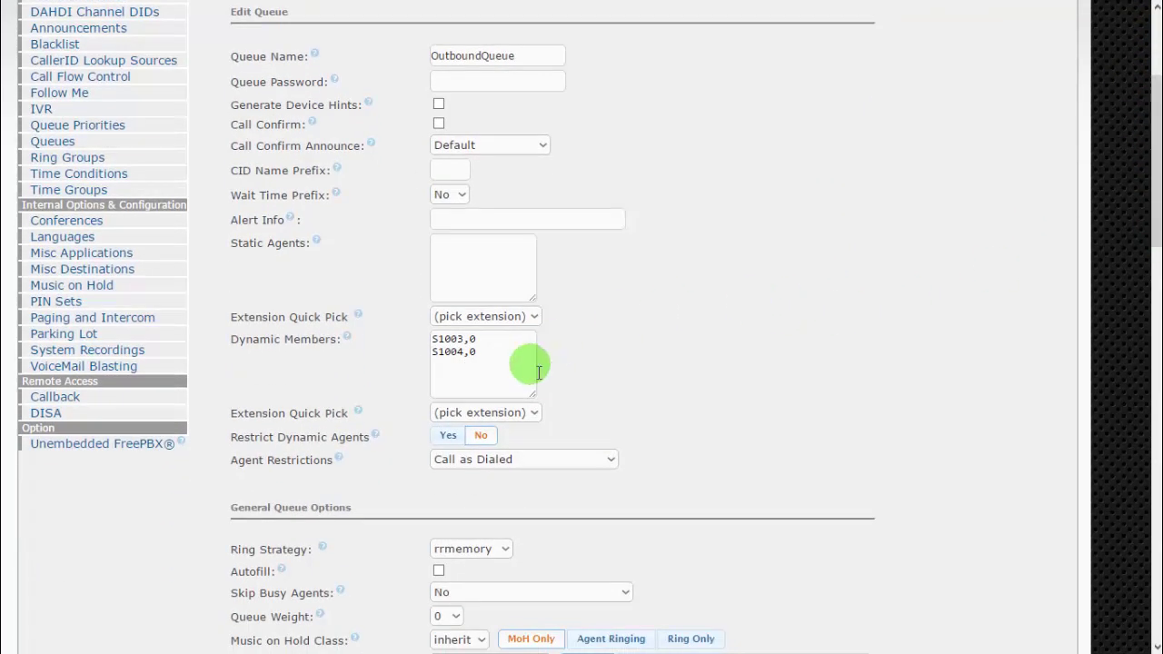
drag(482, 342, 423, 340)
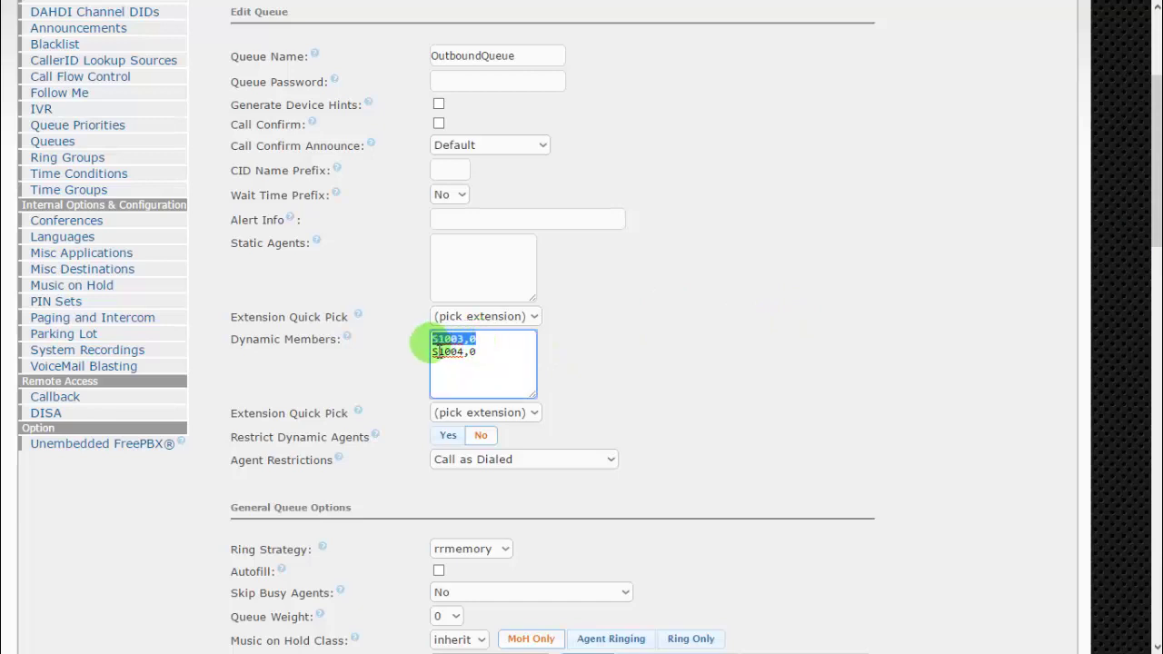
click(628, 331)
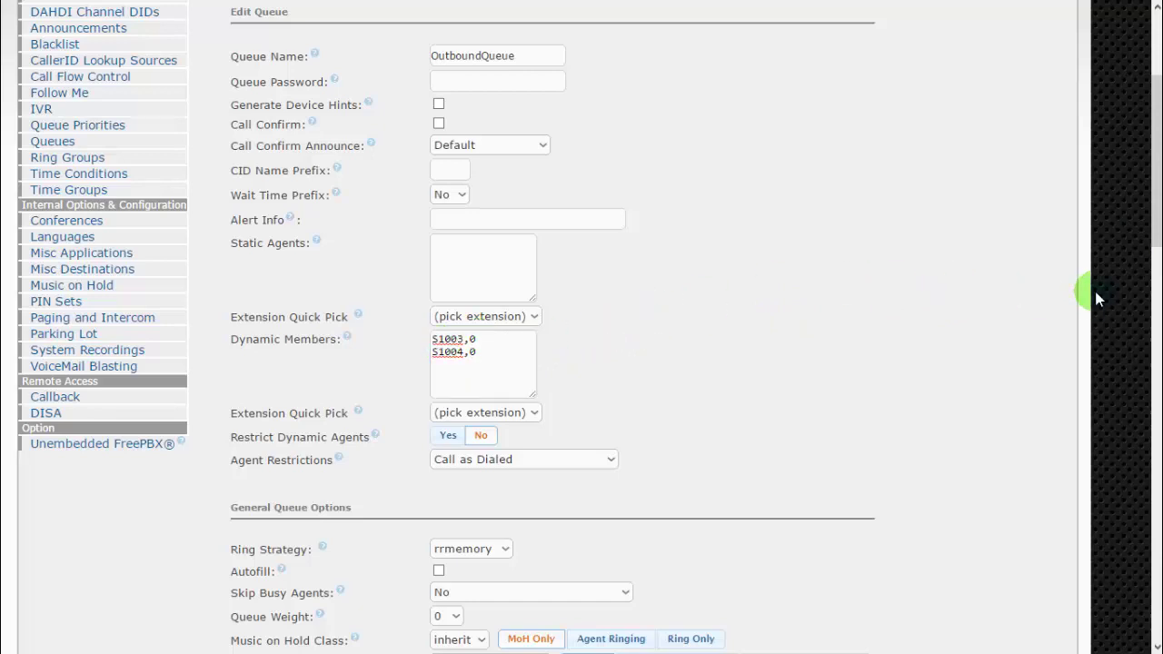
Log out of the administrator session and sign in with the agent's username and password.
scroll(1158, 231, up, 3)
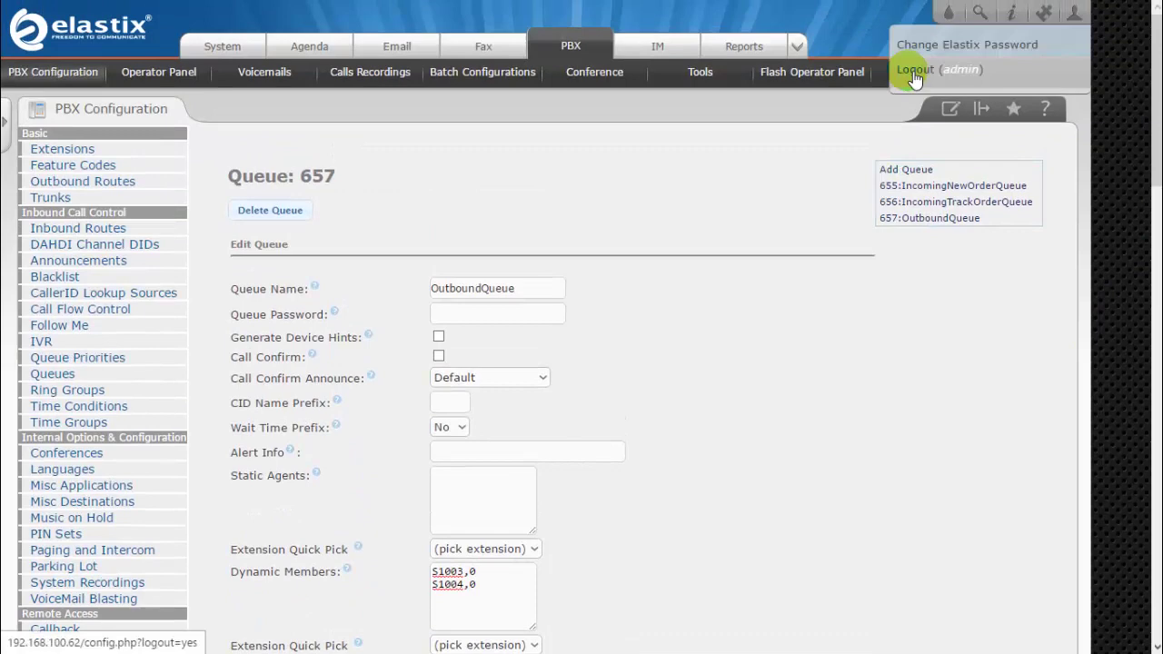
click(915, 71)
text(1003)
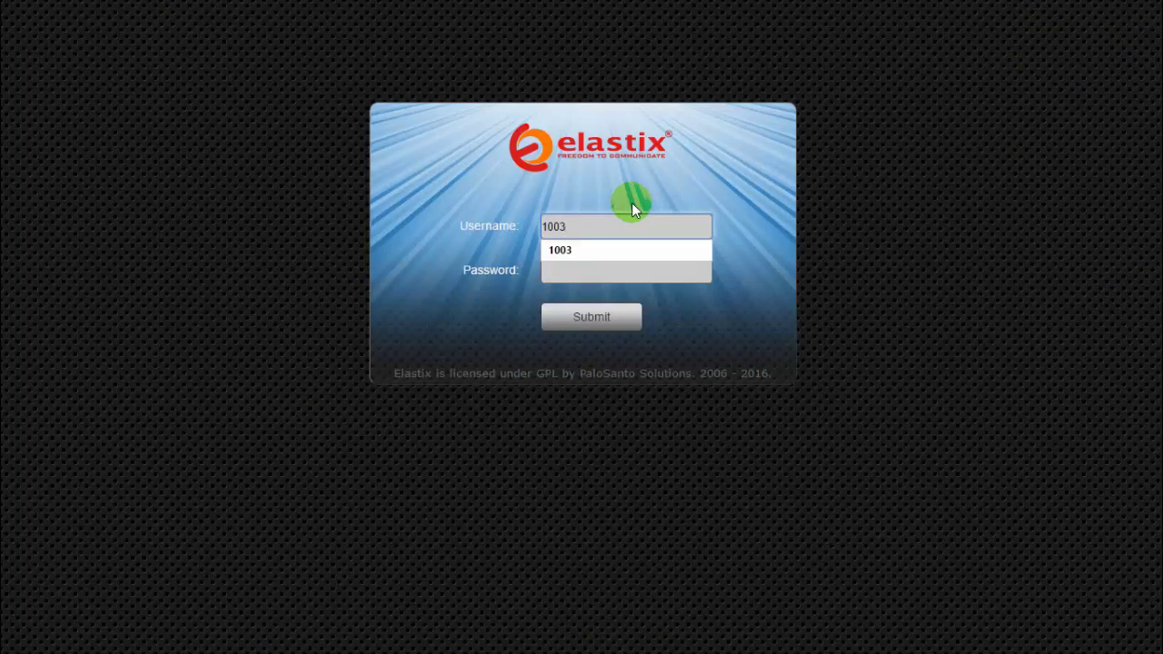
key(Tab)
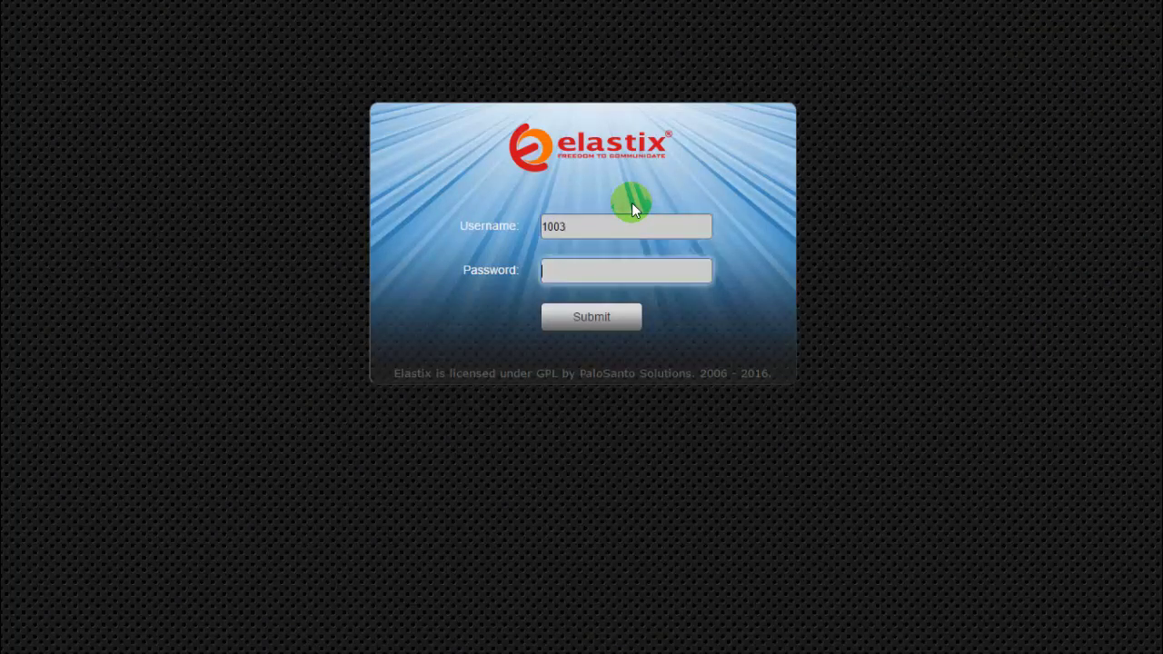
text(1003)
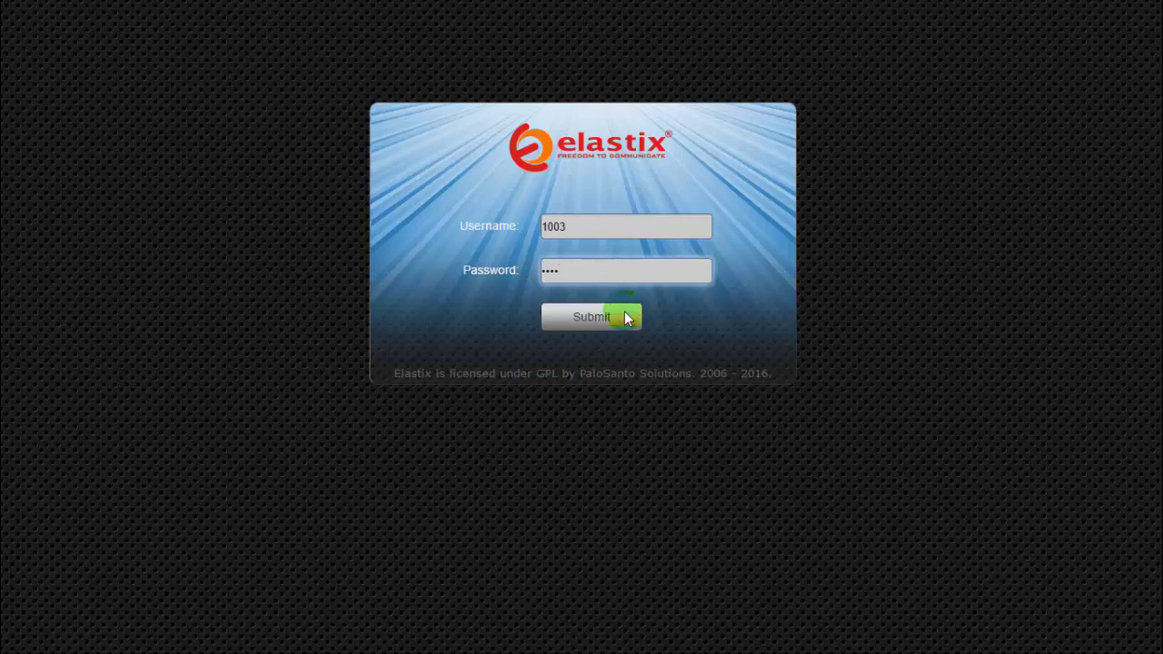
click(623, 316)
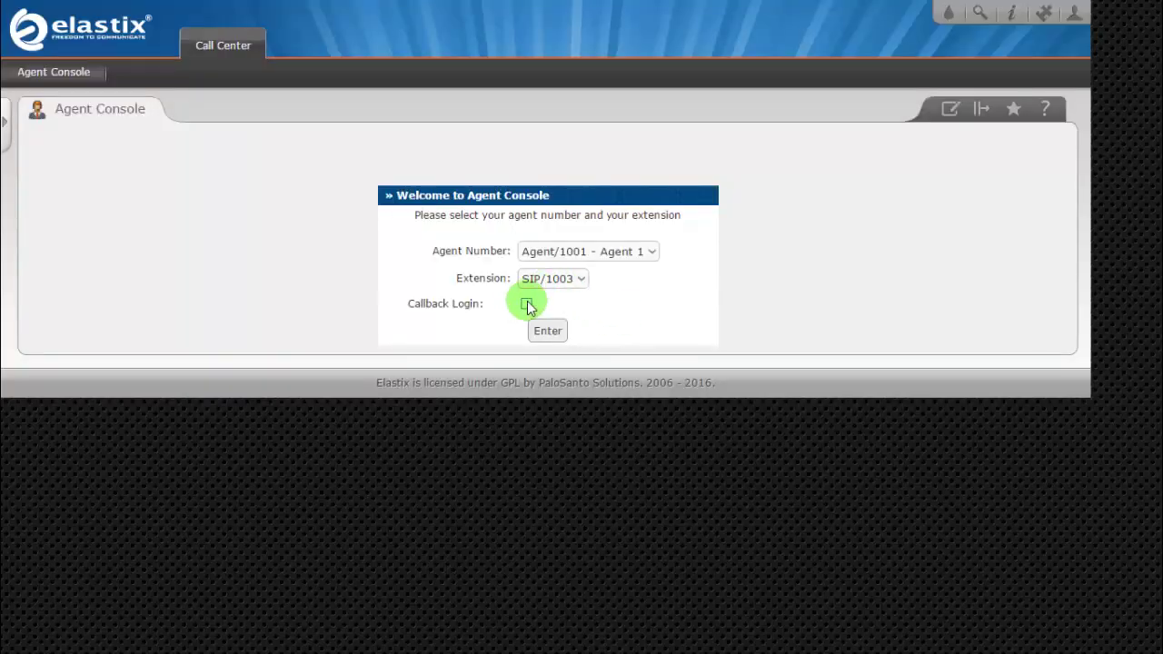
Use Callback Login with the agent password to enter the Agent Console.
click(527, 304)
click(568, 289)
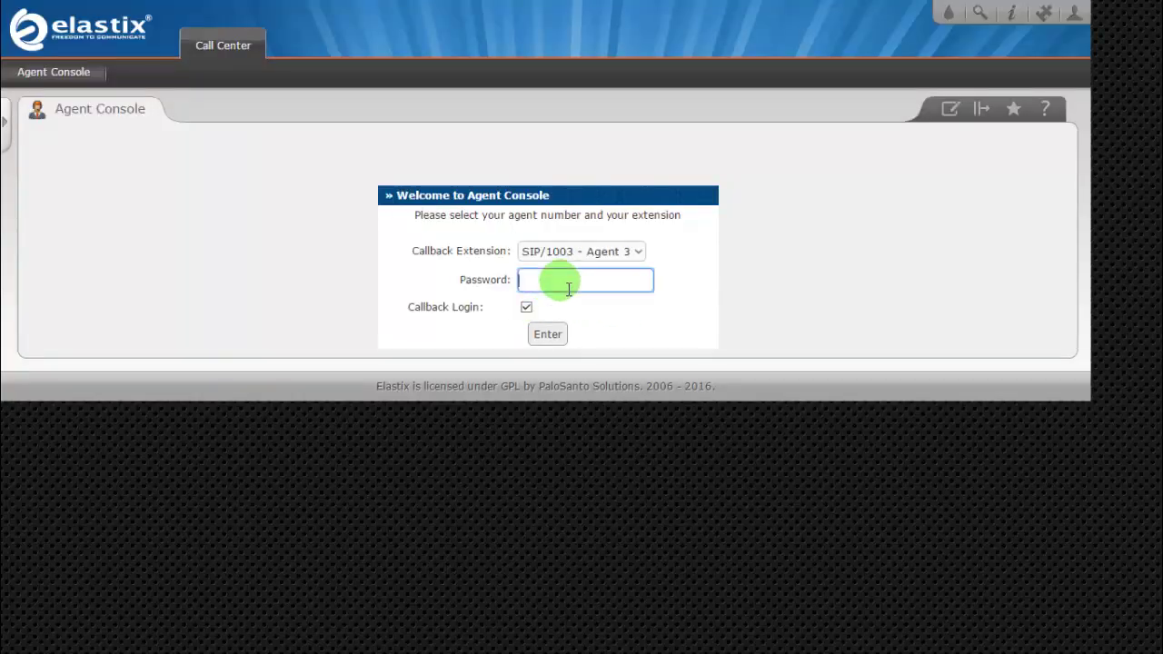
text(1234)
click(548, 334)
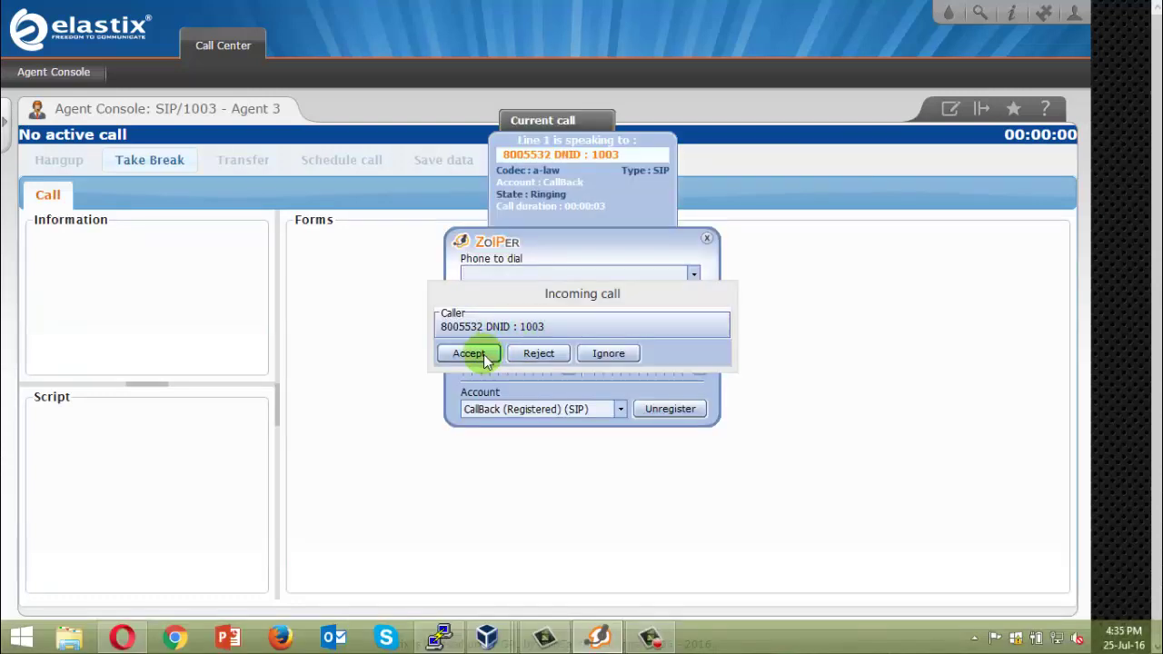
Answer the incoming DebtCollection call and move the Zoiper window off the form.
click(484, 354)
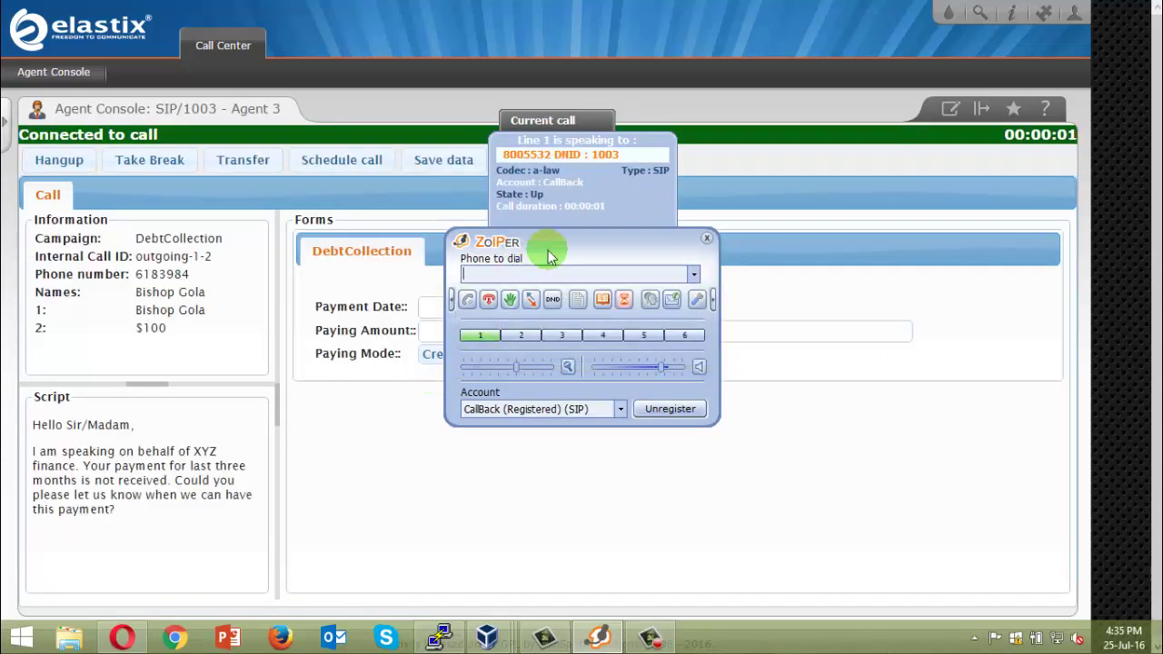
drag(548, 257, 792, 295)
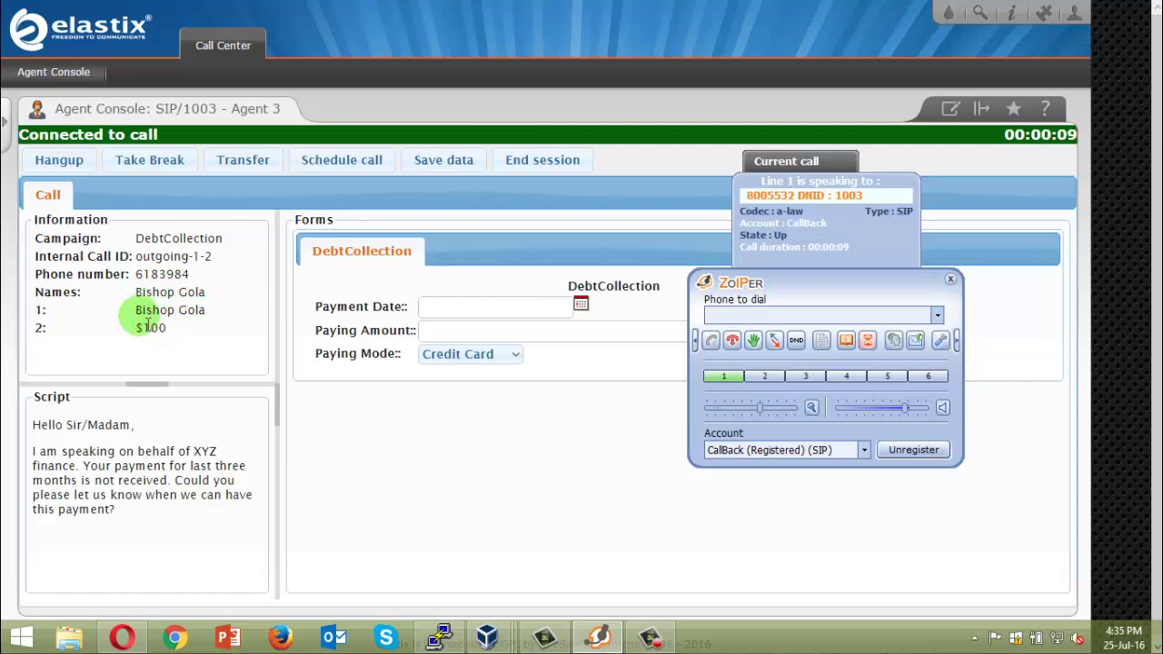
mouse_move(165, 274)
mouse_down()
mouse_move(151, 274)
mouse_move(179, 292)
mouse_up()
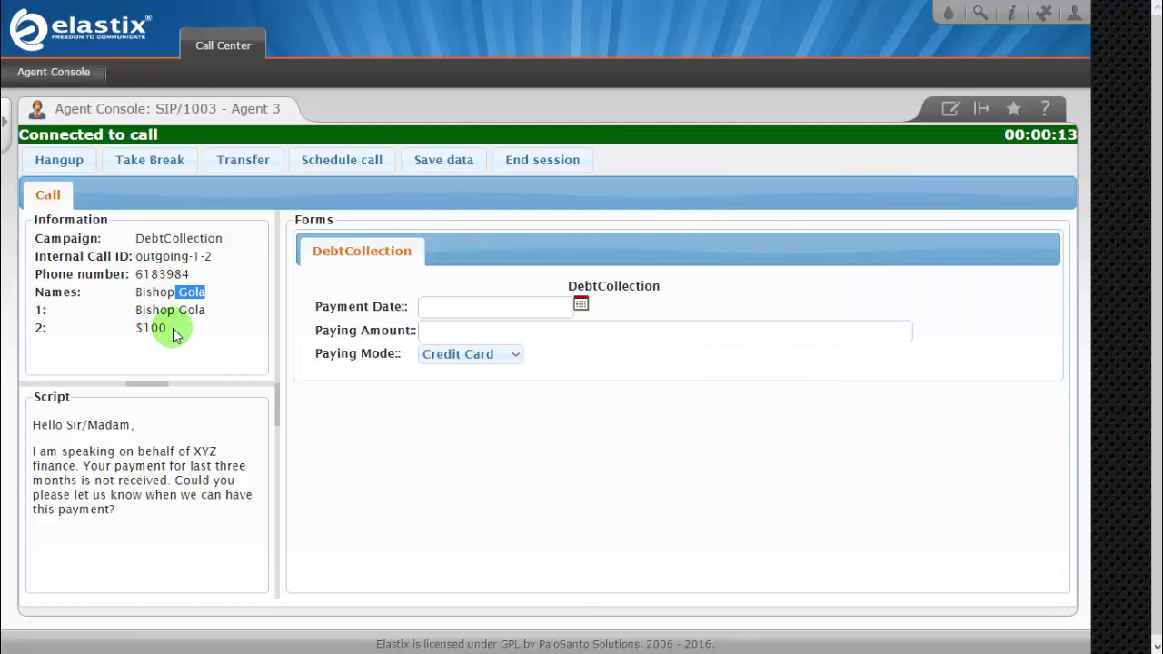
click(169, 329)
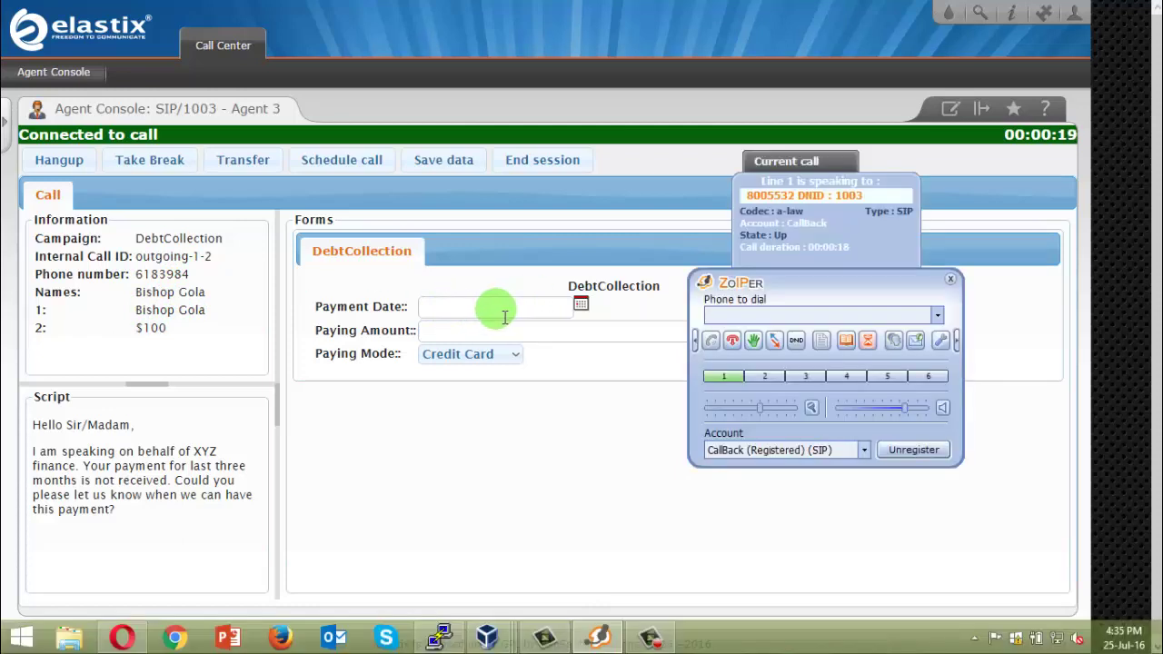
Save the payment form with date 2016-07-29 and Bank Account as paying mode.
click(505, 311)
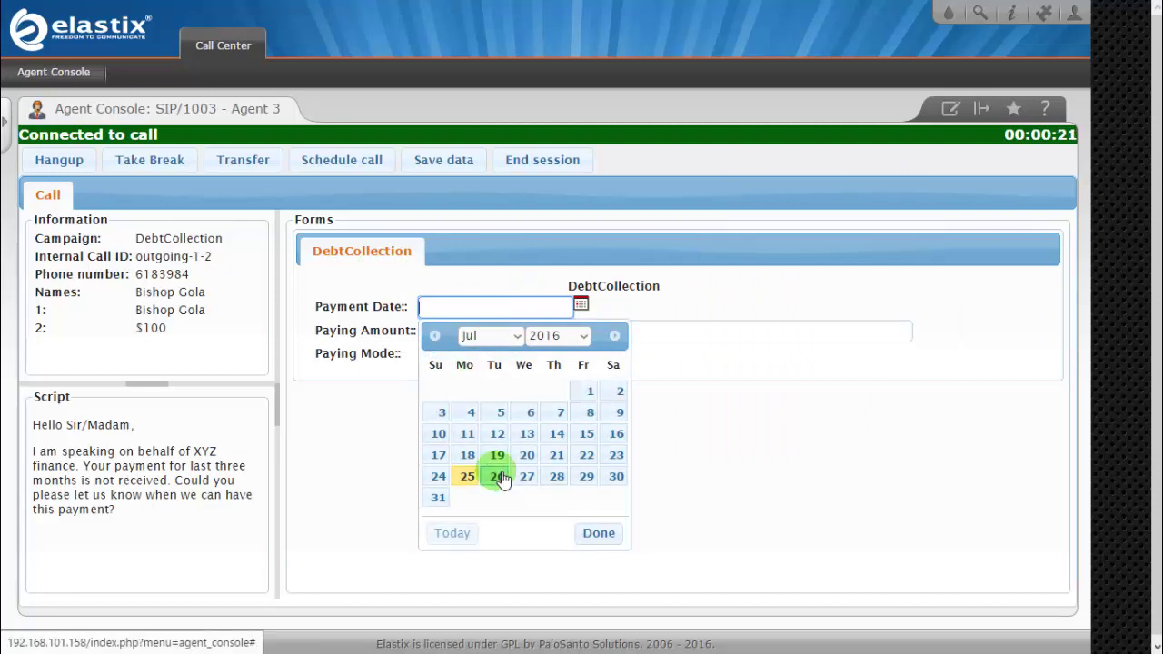
click(586, 477)
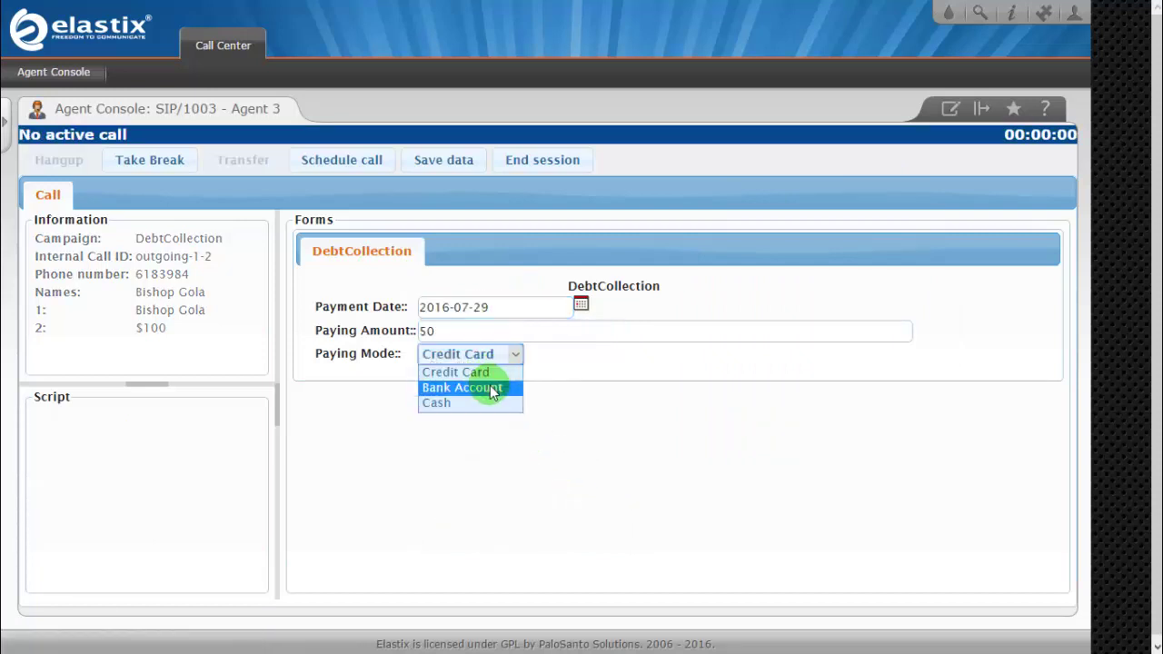
click(490, 389)
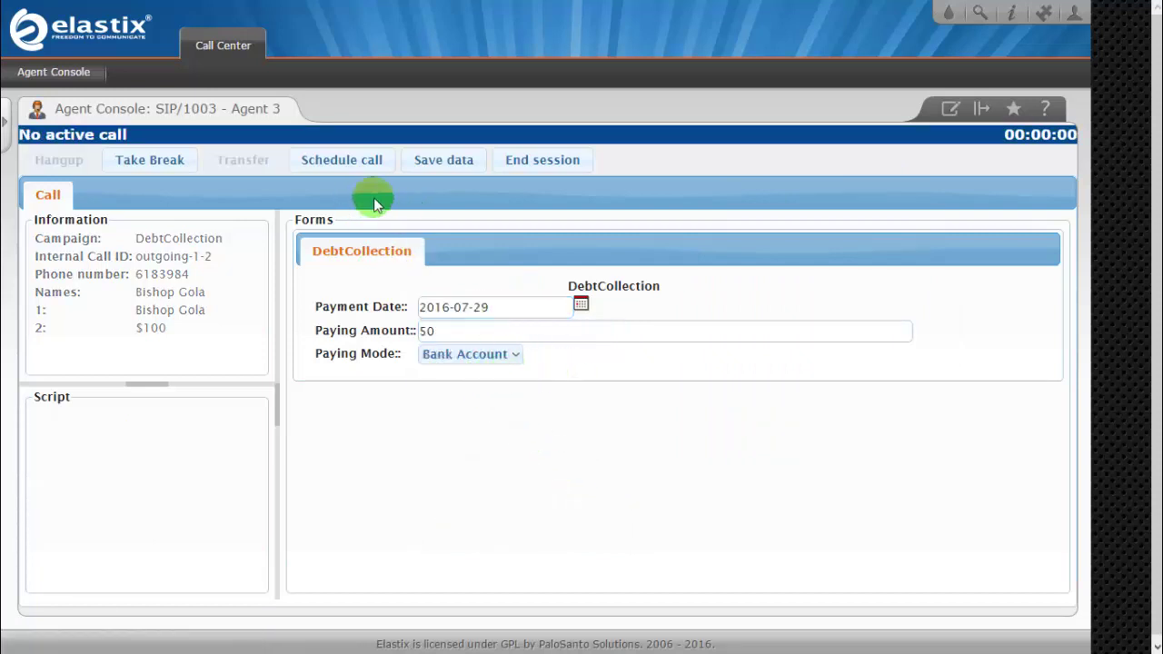
click(443, 163)
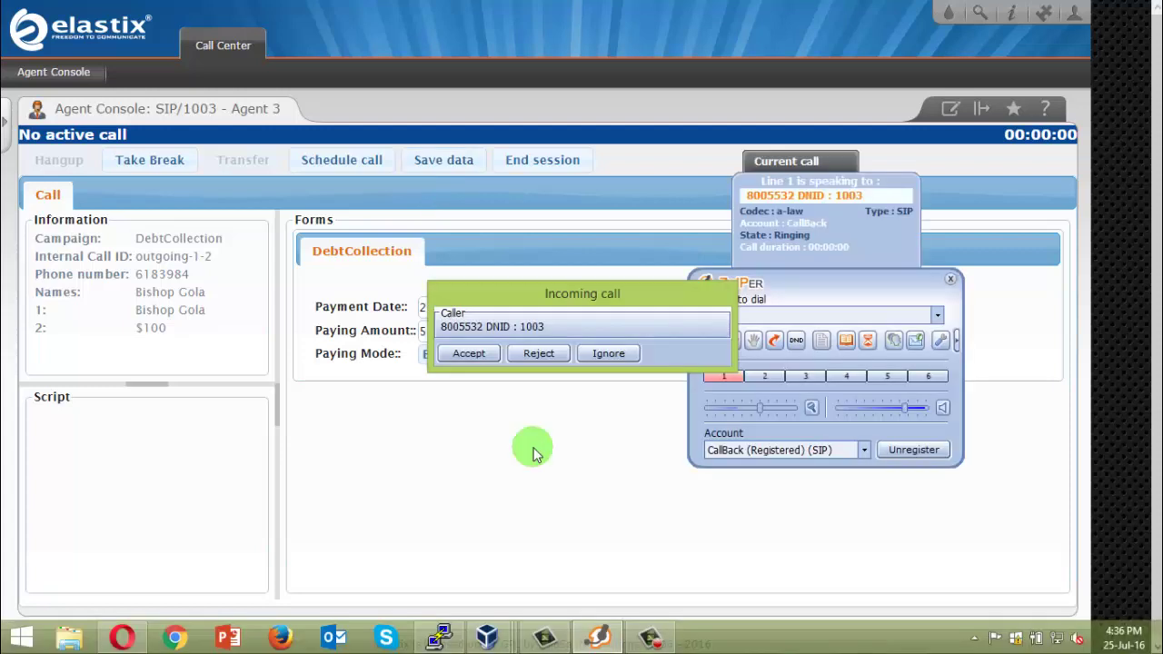
Answer the next DebtCollection call, outgoing-1-3 for $245.
click(477, 353)
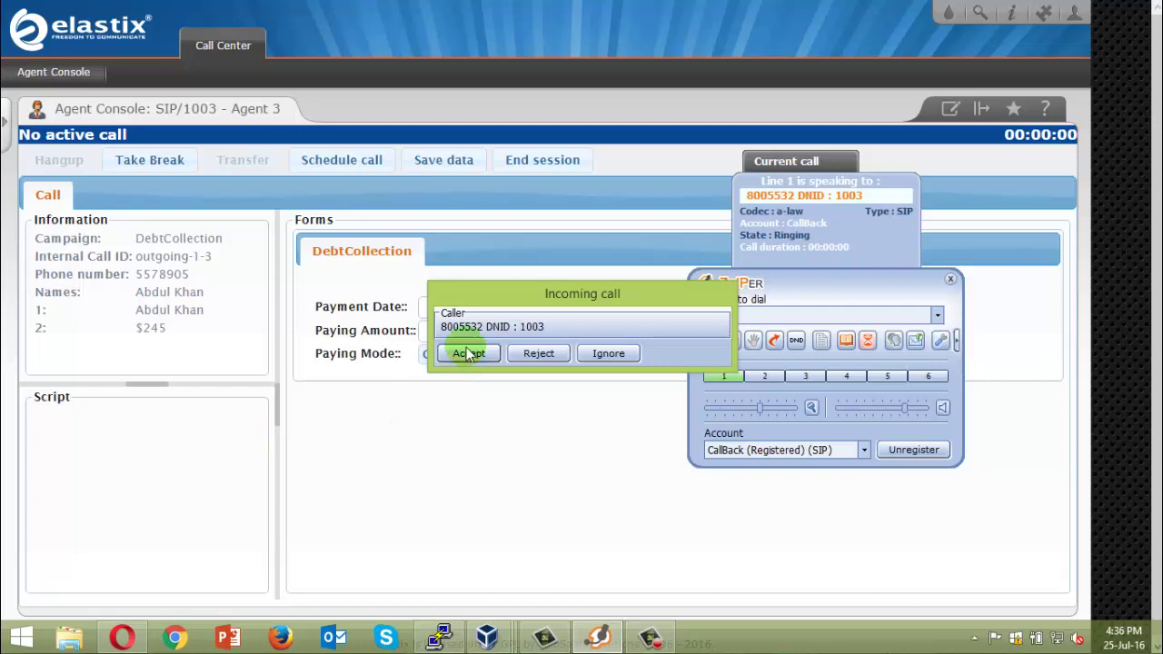
Answer call outgoing-1-4, preview Schedule at date, then dismiss without scheduling.
click(469, 354)
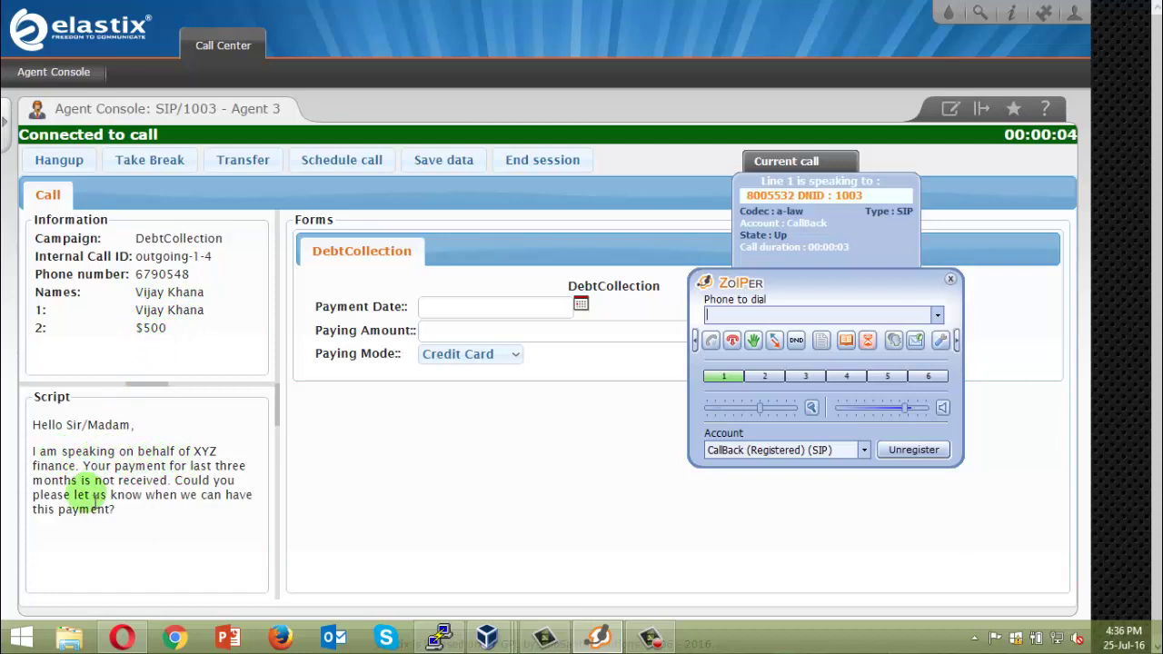
click(355, 159)
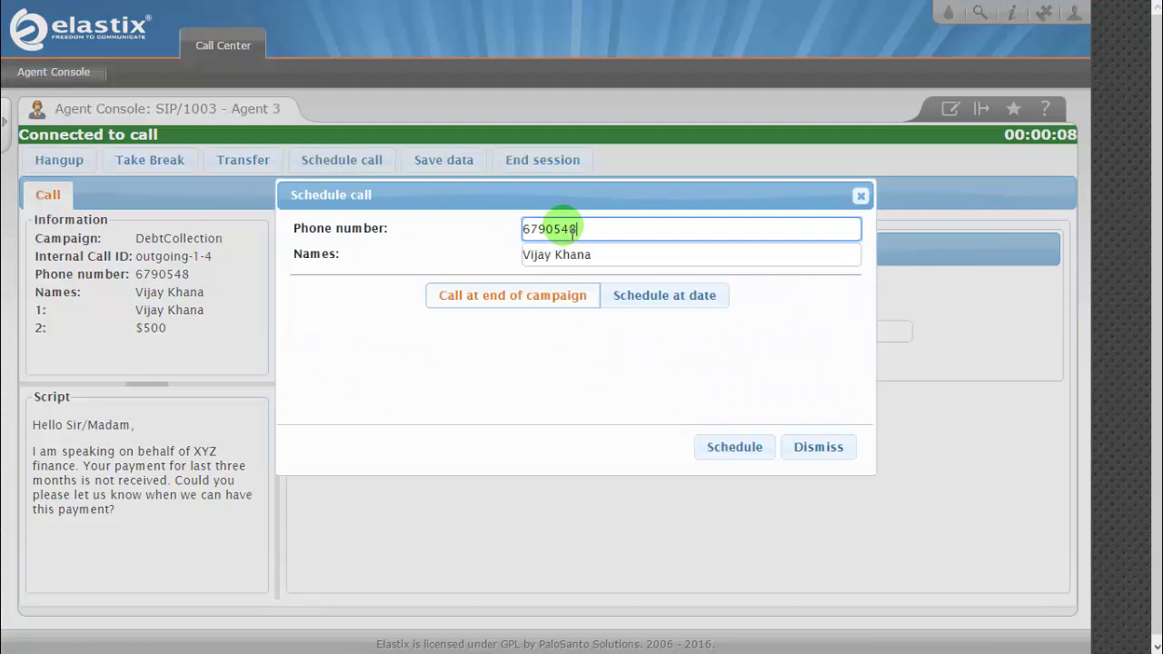
click(628, 303)
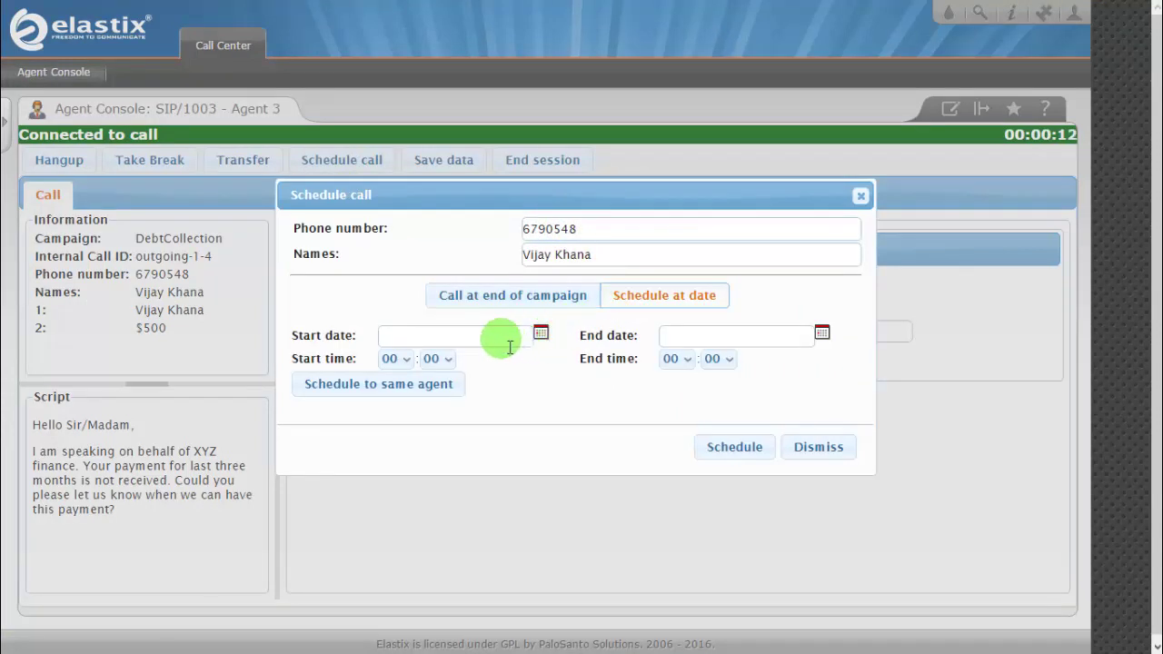
click(821, 449)
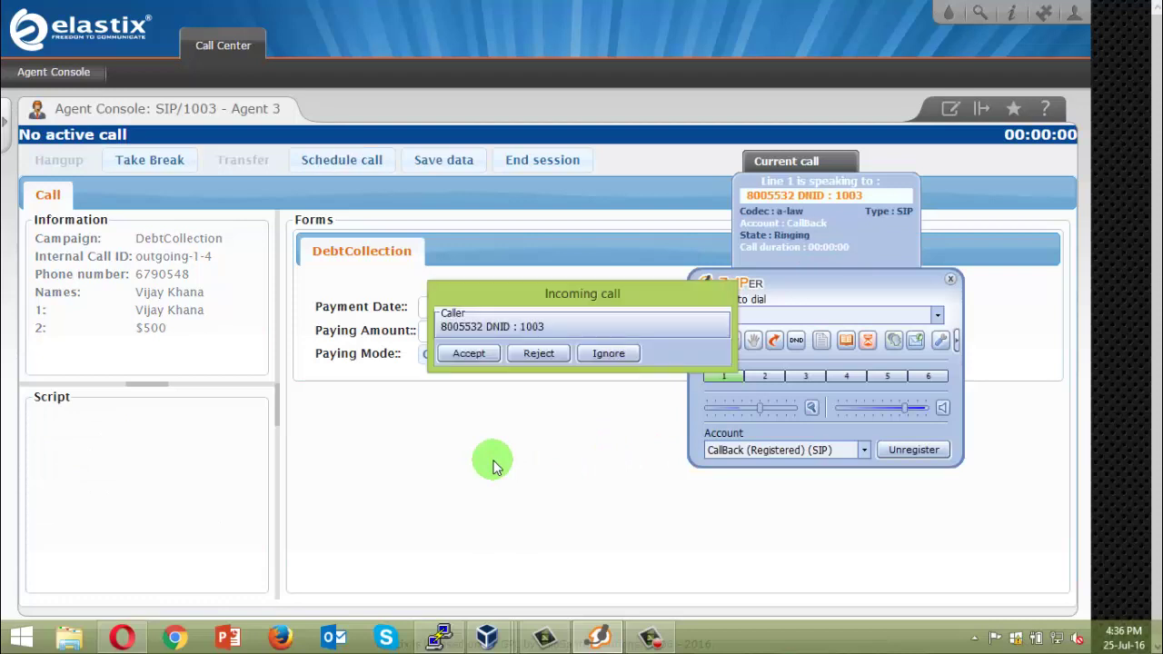
Answer and hang up the next two DebtCollection calls, through outgoing-1-6.
click(480, 355)
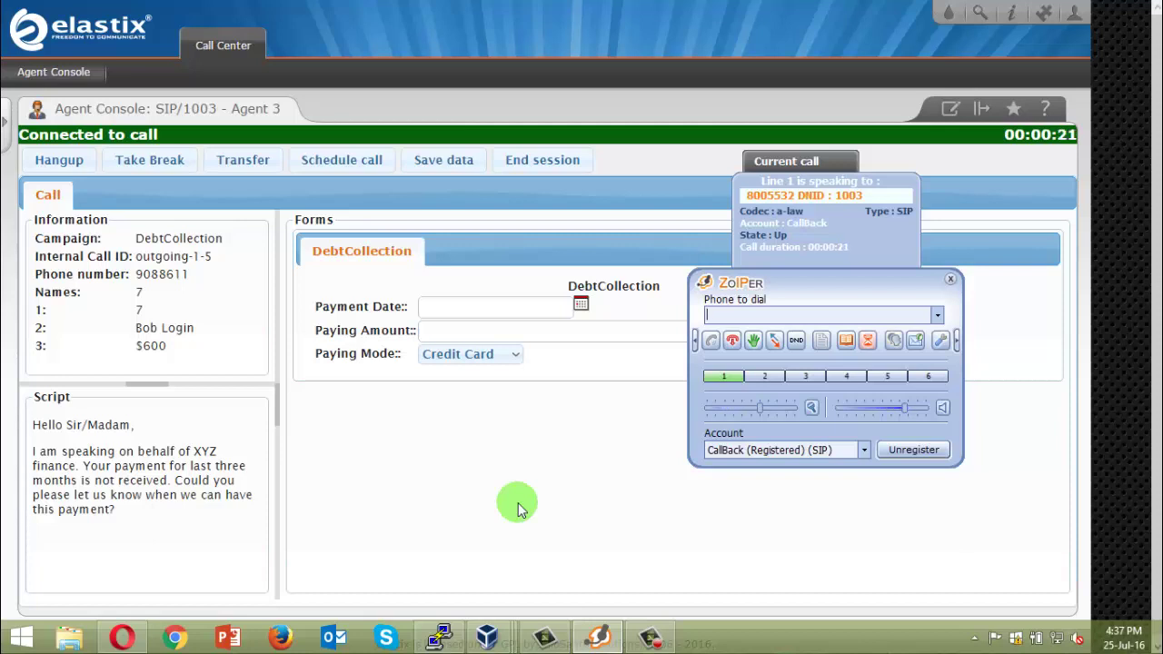
click(732, 340)
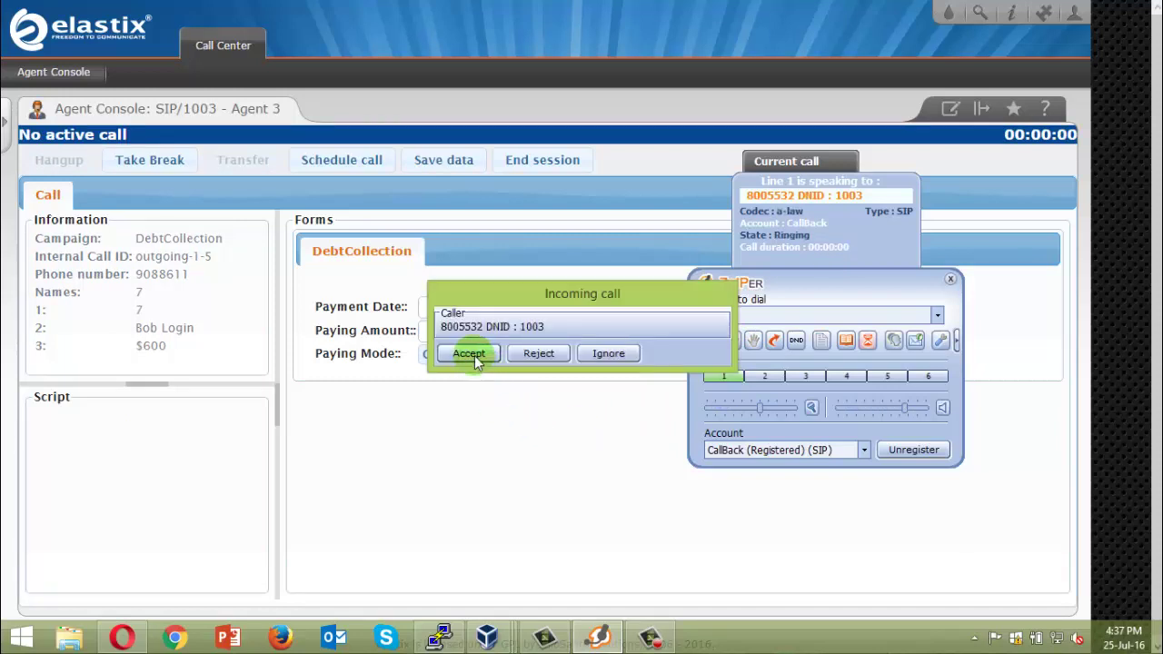
click(469, 354)
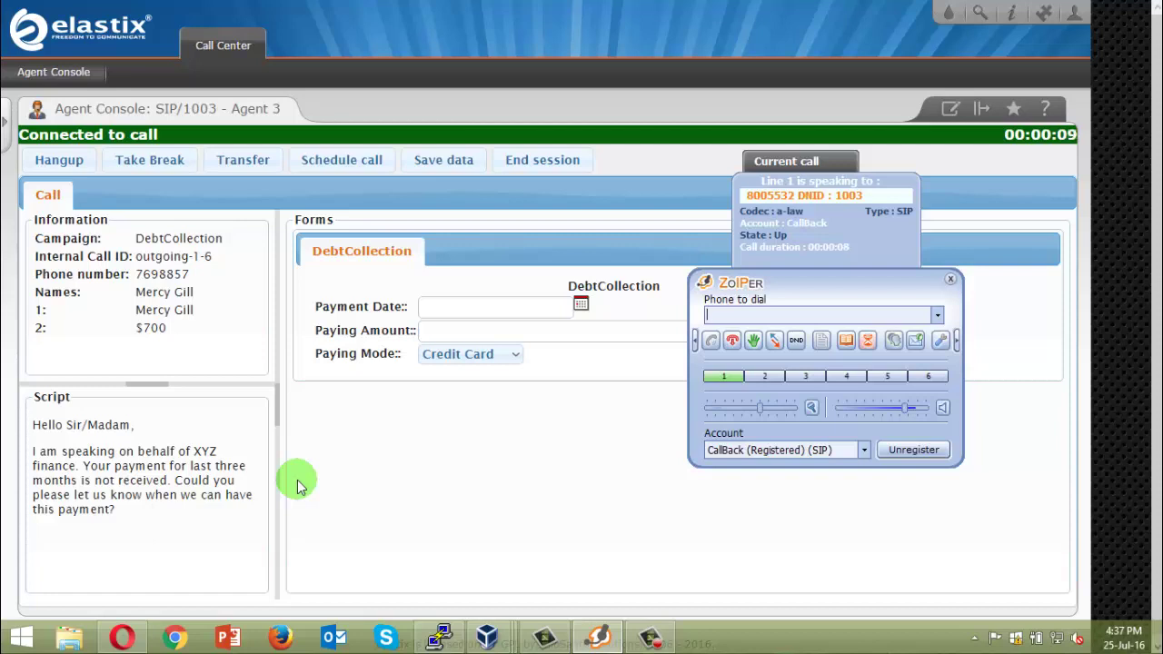
click(736, 347)
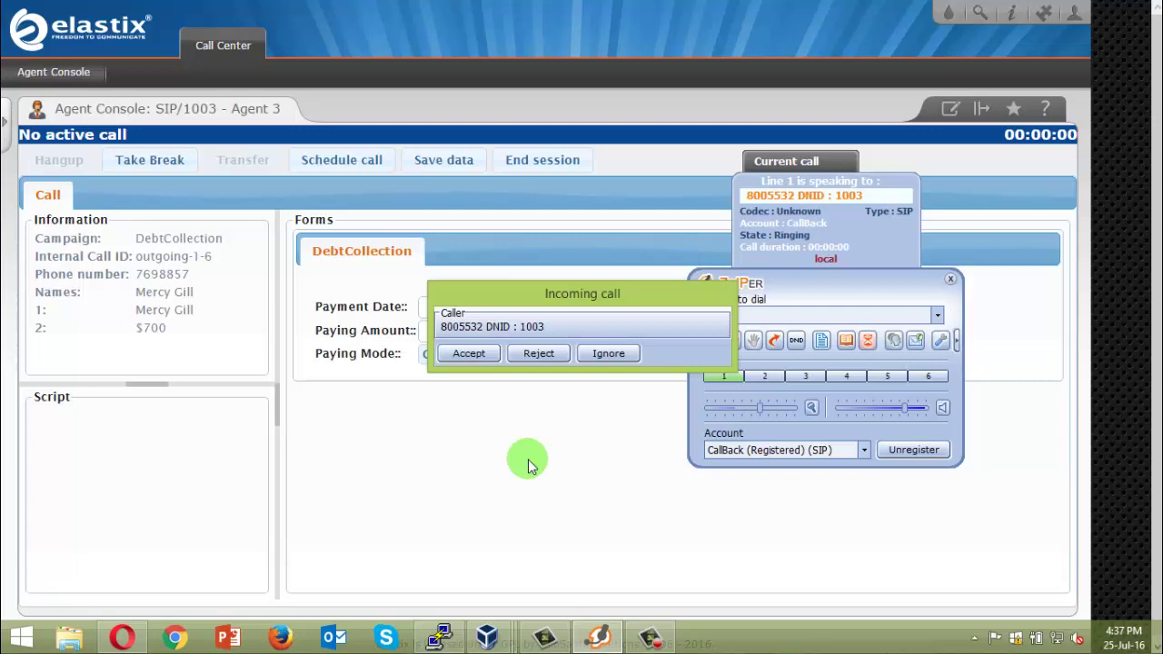
Answer outgoing-1-7, save payment date 2016-07-30, amount 30 and Cash mode, then hang up.
click(480, 355)
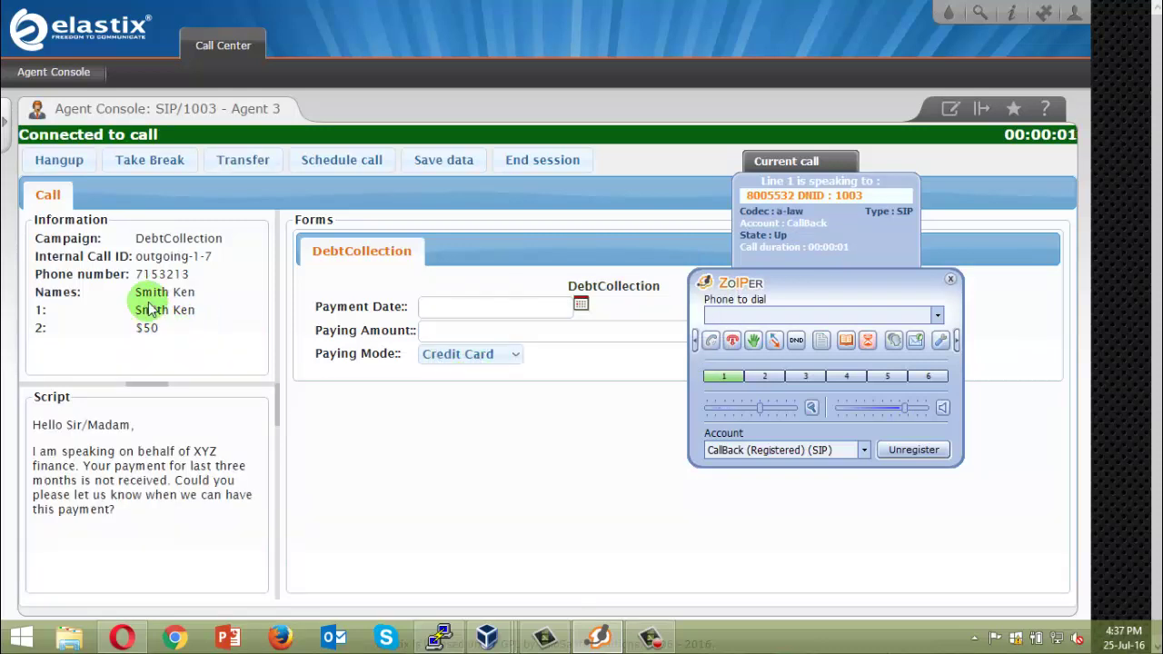
click(449, 309)
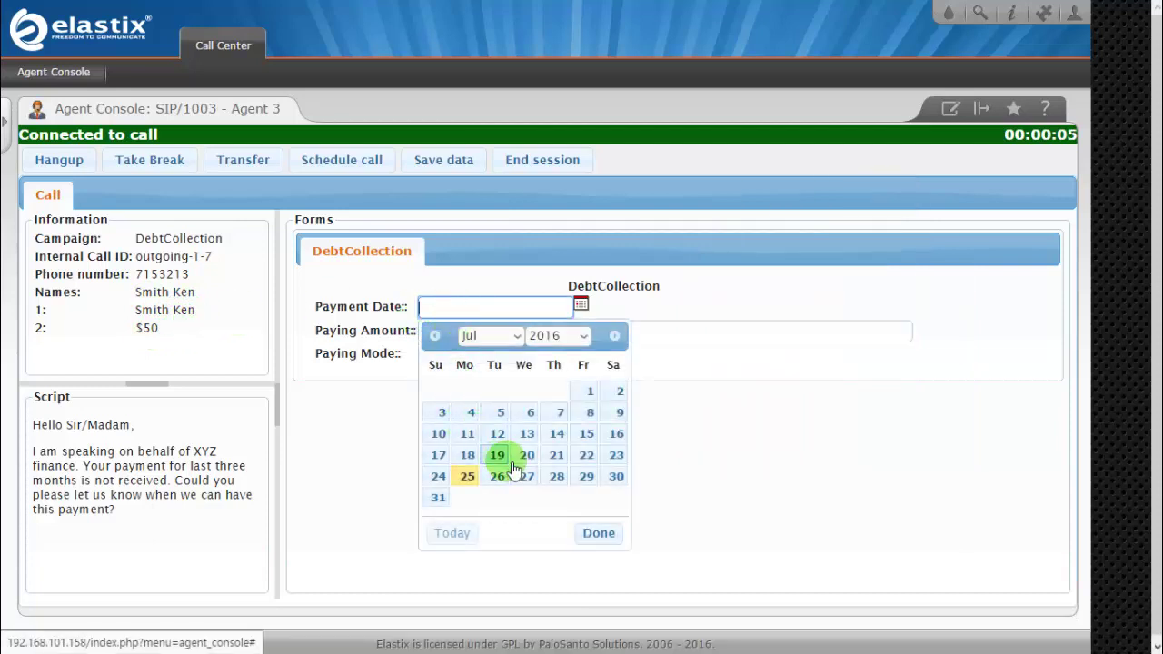
click(624, 488)
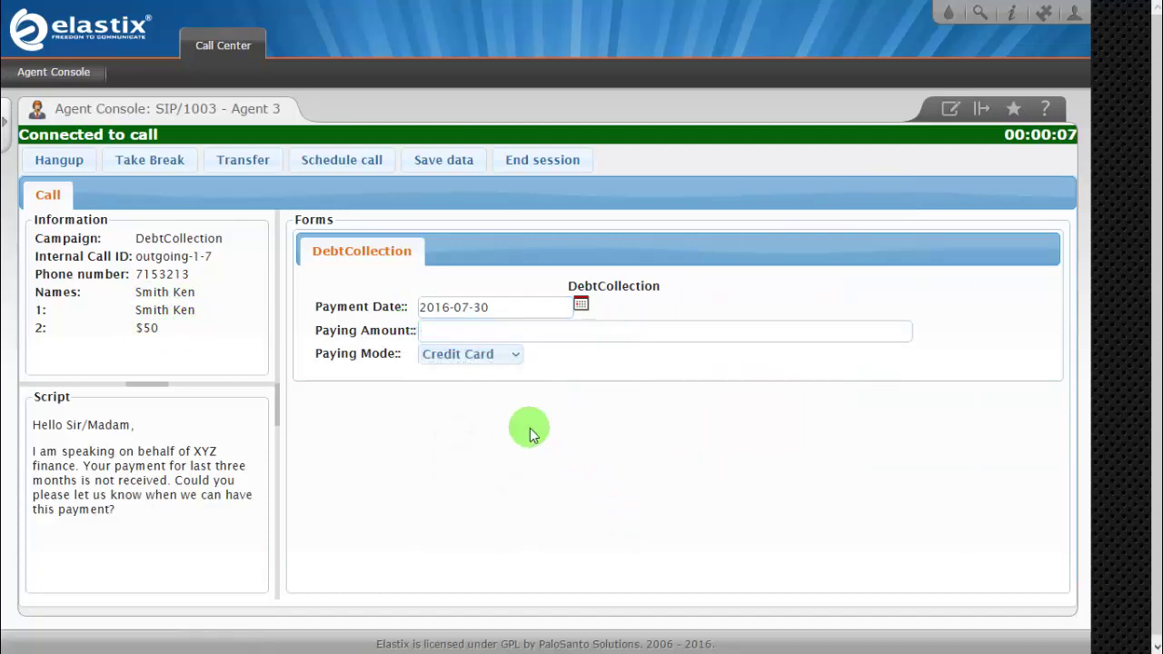
click(473, 337)
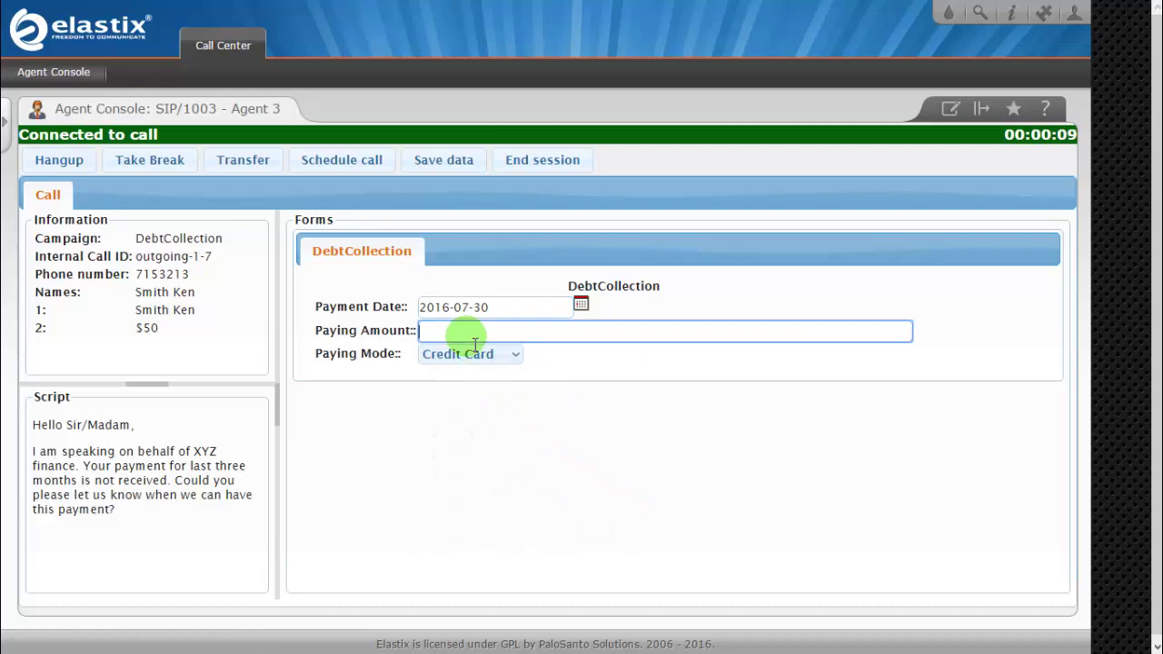
text(30)
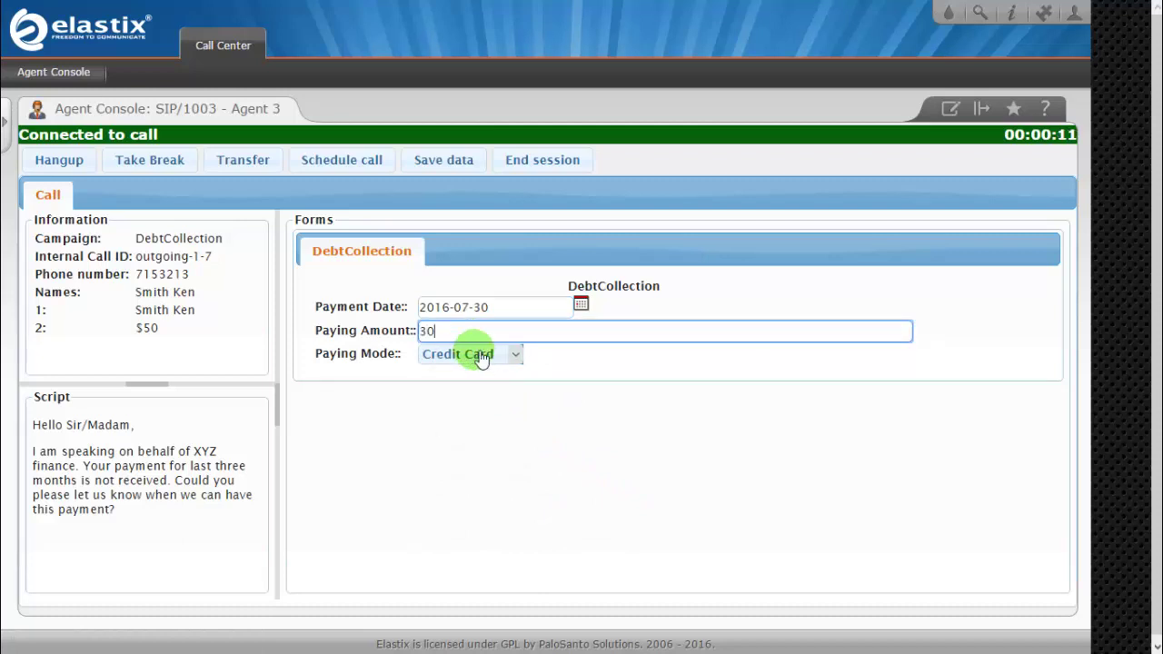
click(481, 356)
click(456, 407)
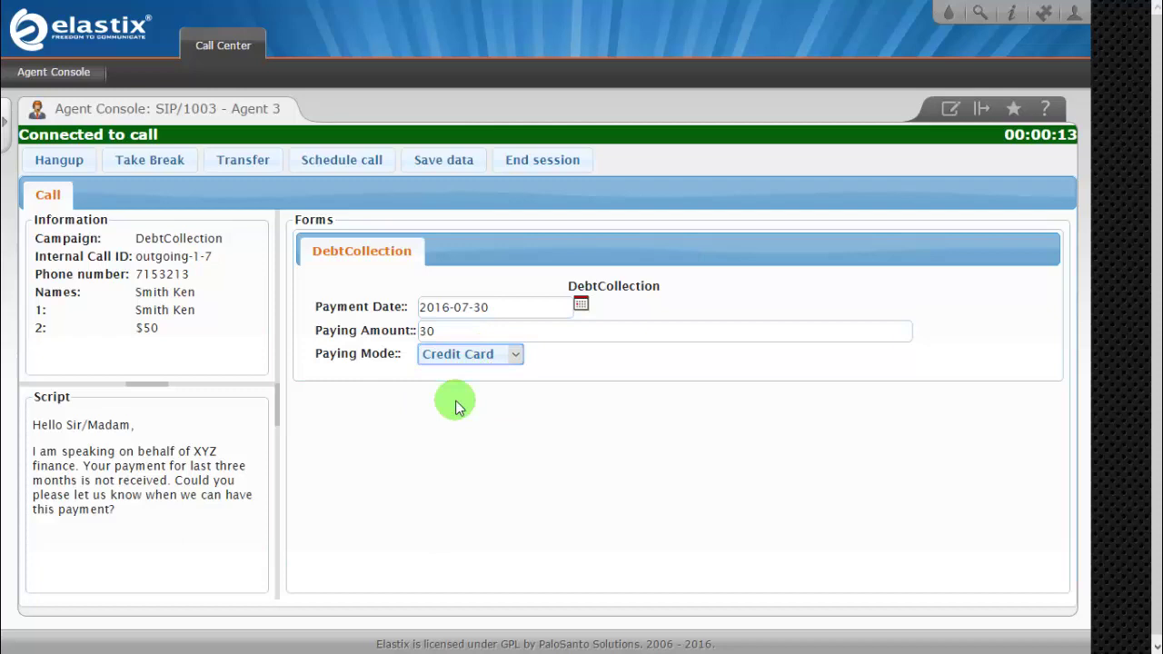
click(437, 164)
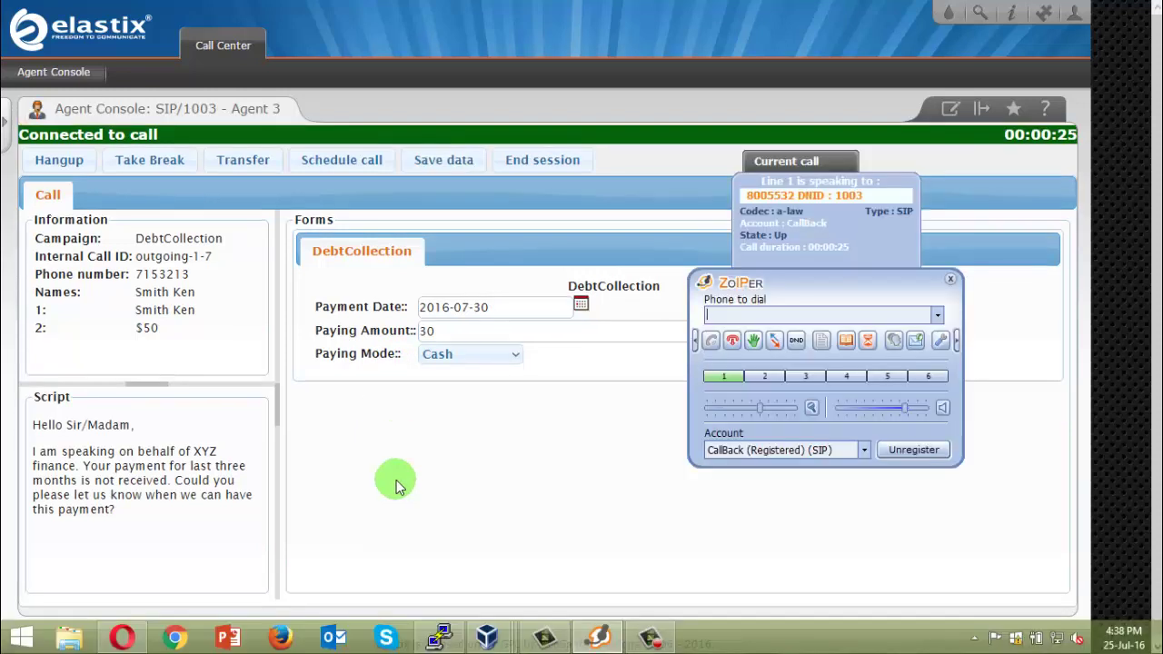
click(733, 341)
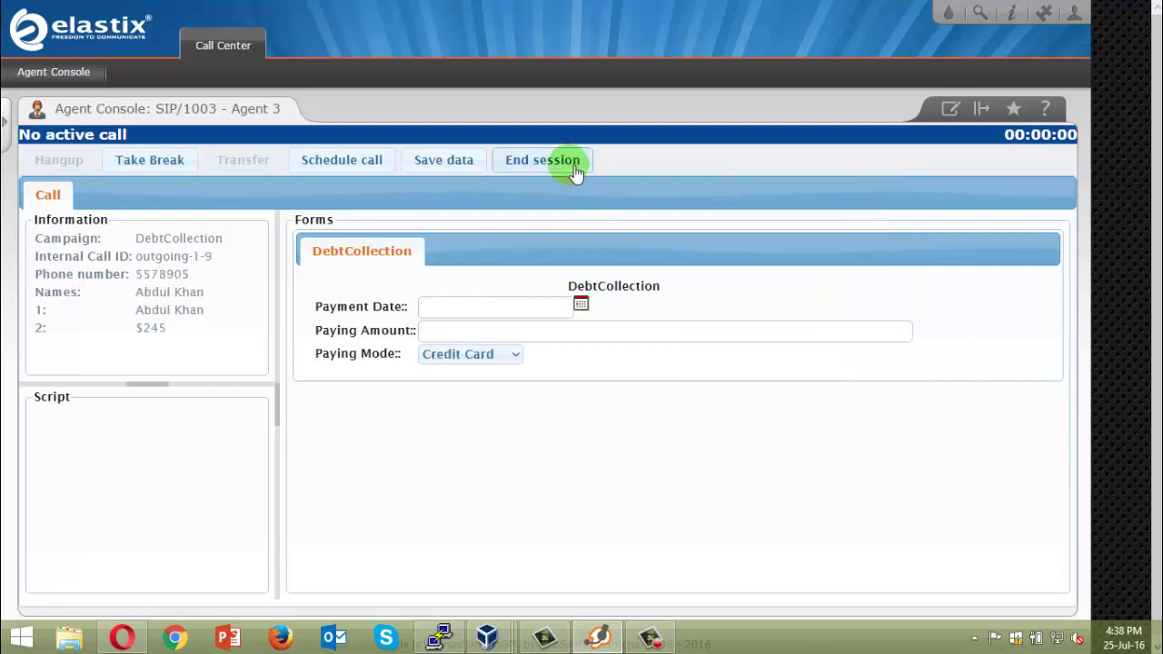
End the agent console session and log out of Elastix.
click(556, 163)
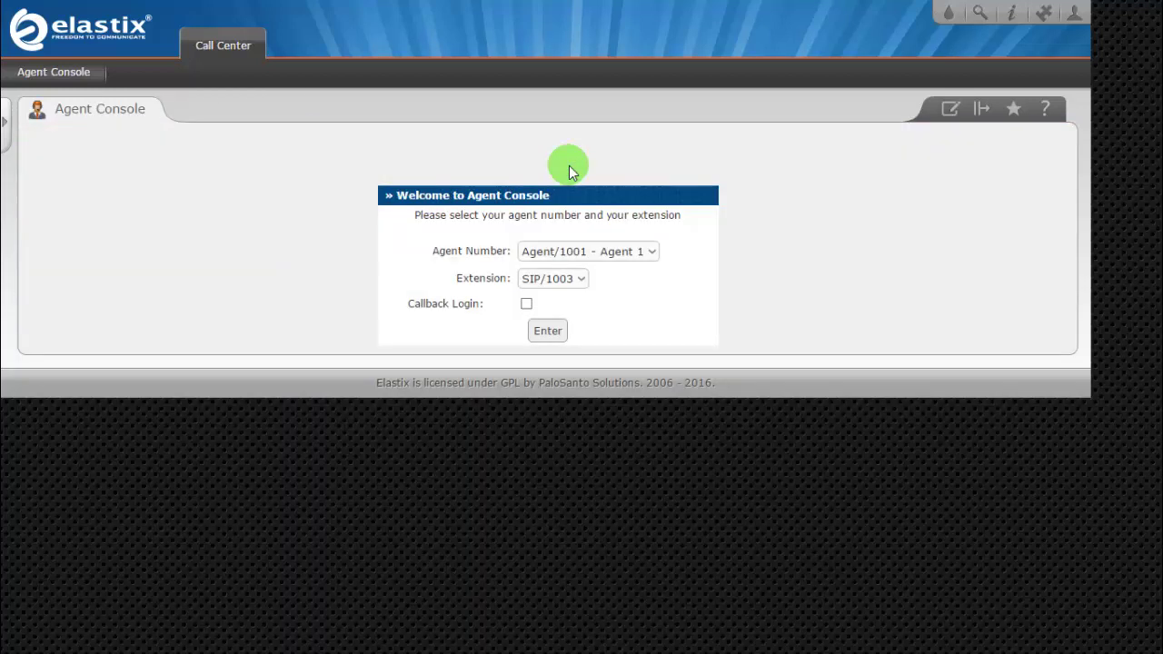
click(1074, 13)
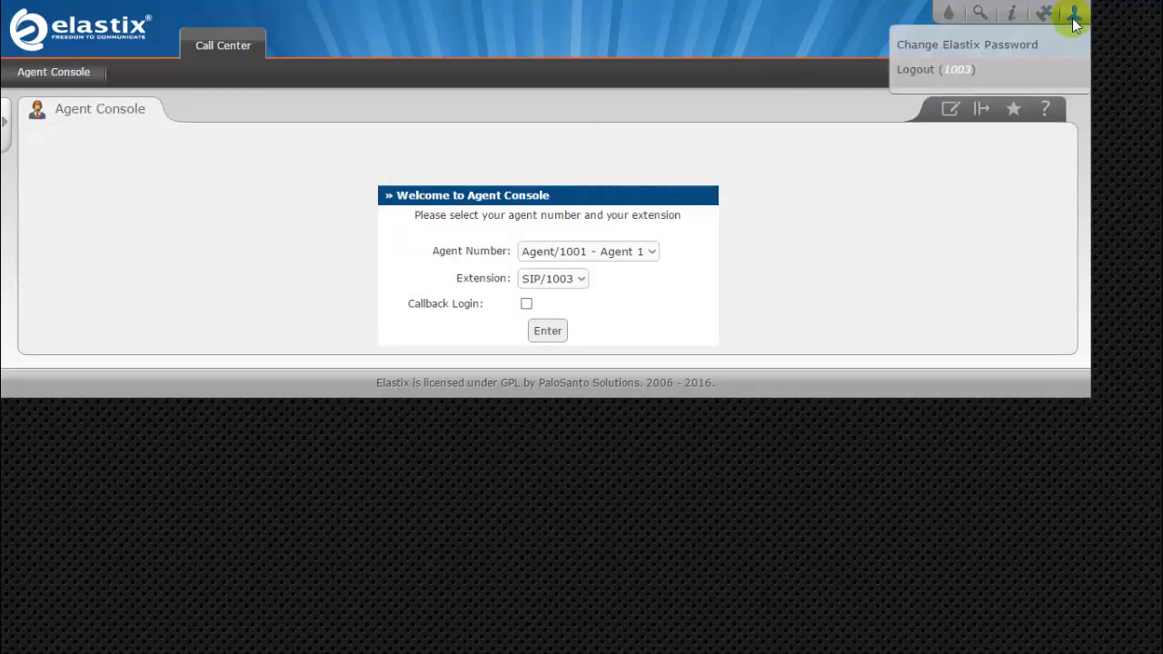
click(916, 71)
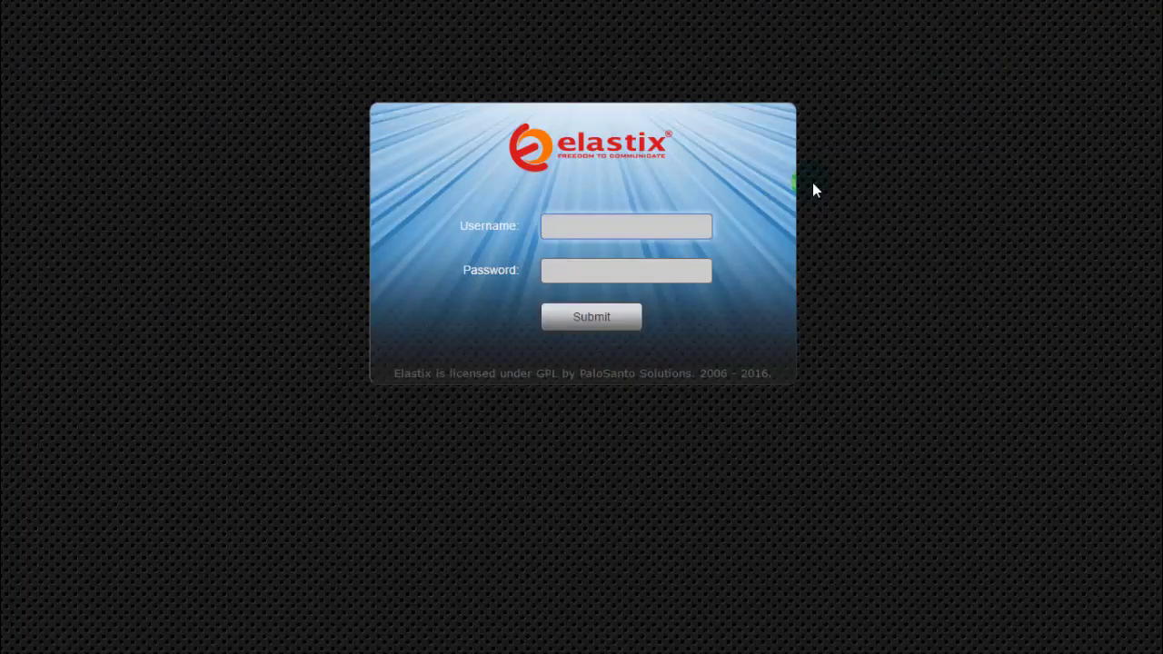
Sign back in as admin with the administrator password.
text(admin)
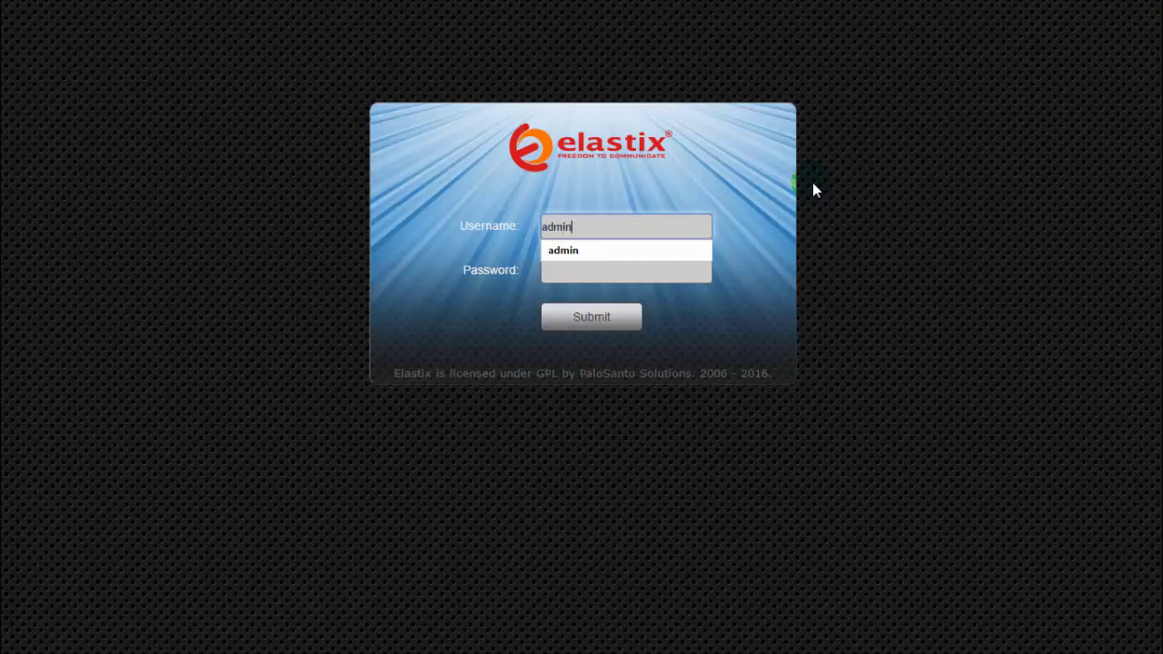
key(Tab)
text(•)
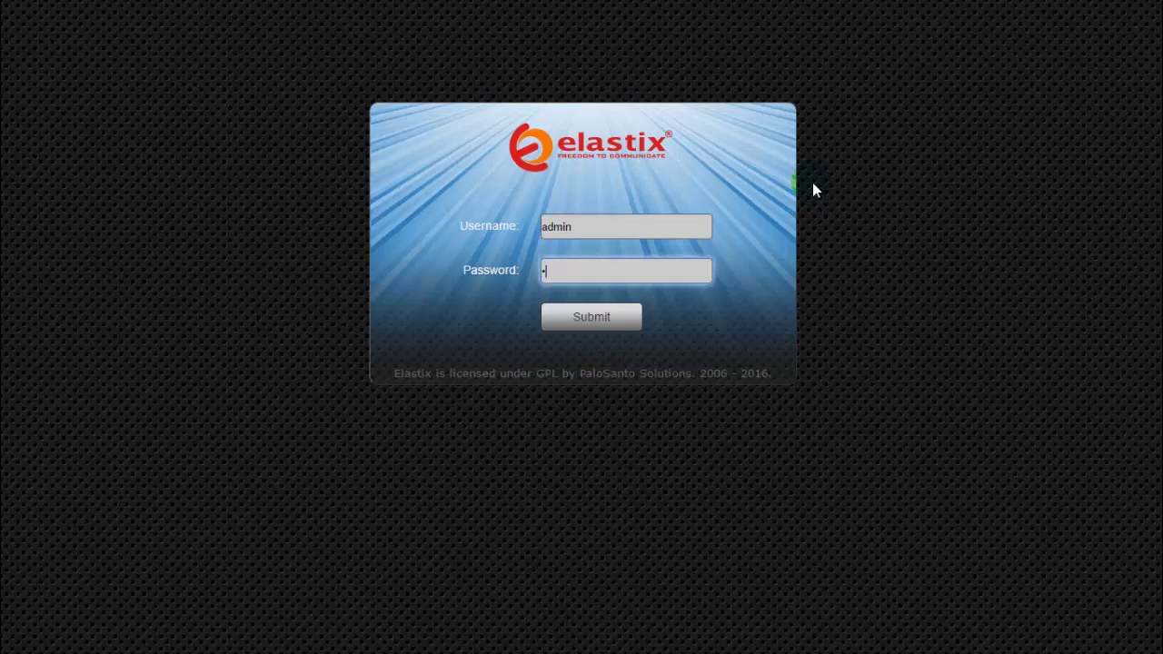
text(•••)
click(603, 320)
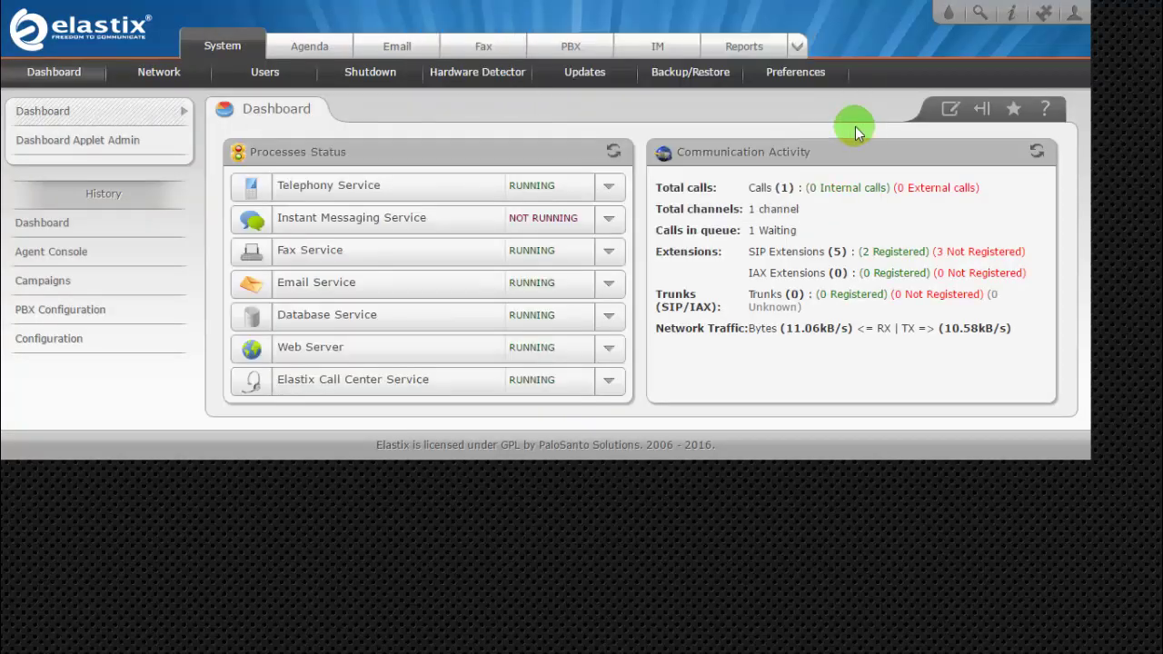
Open Call Center > Outgoing Calls and check DebtCollection shows 5 completed calls.
click(794, 42)
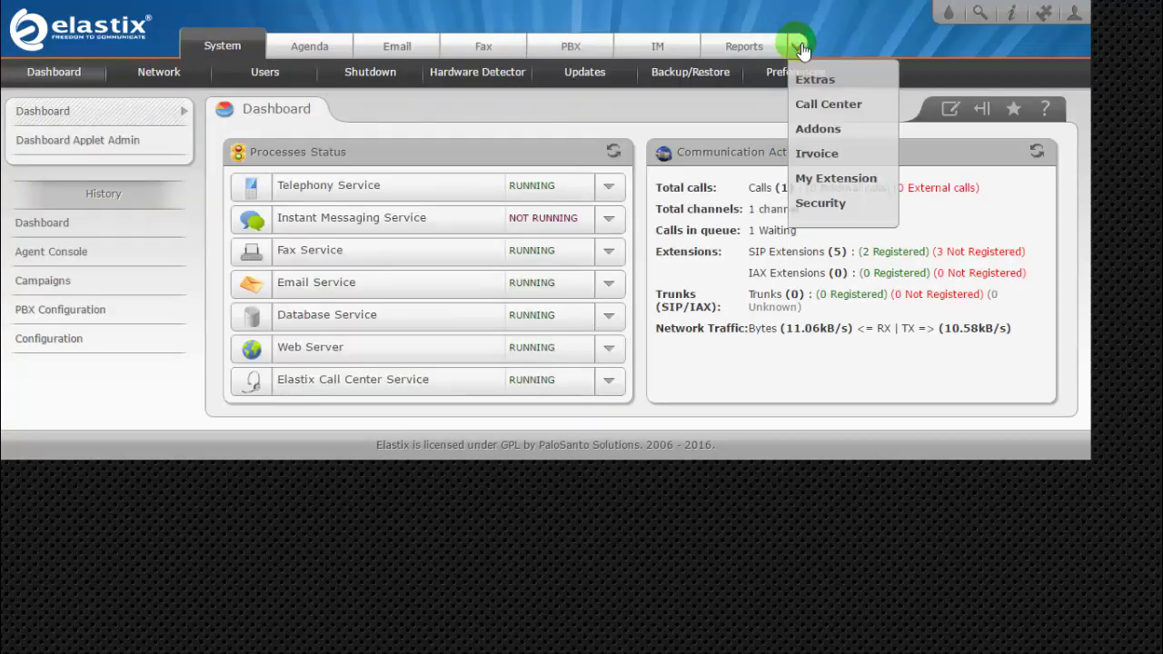
click(820, 105)
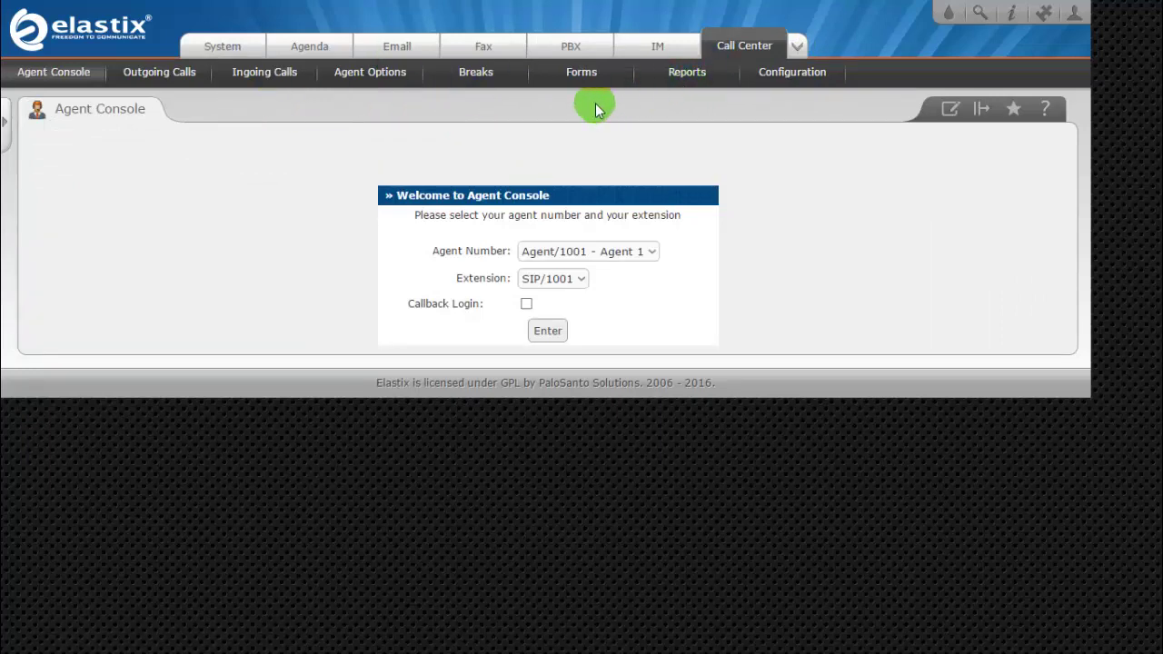
click(167, 80)
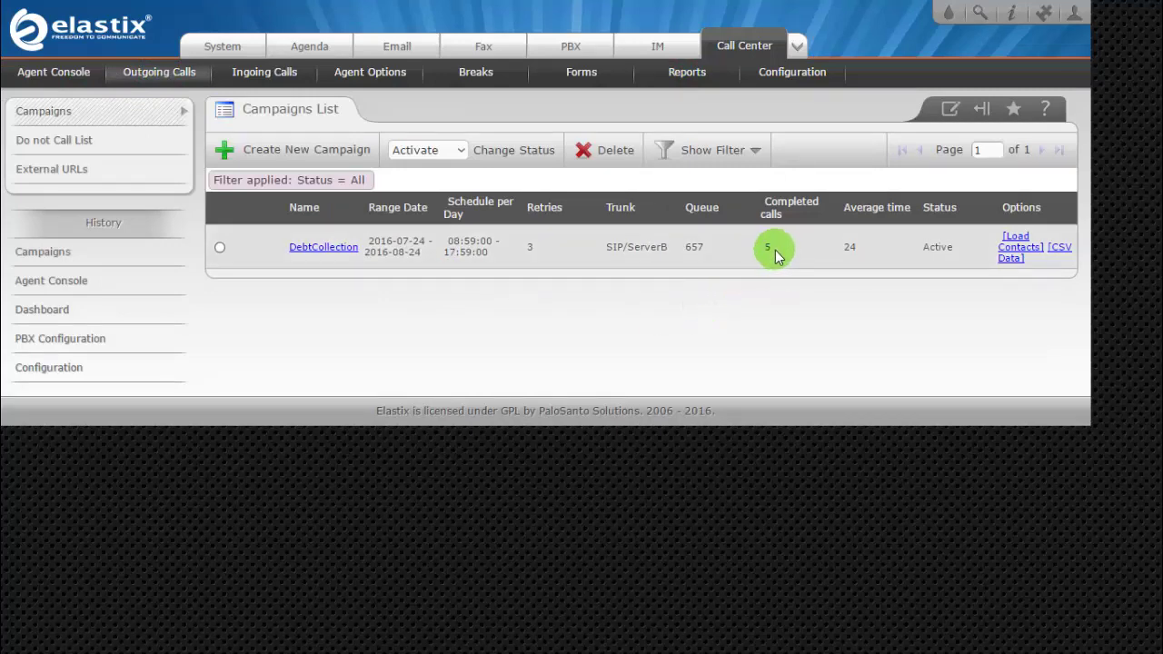
drag(777, 245, 773, 247)
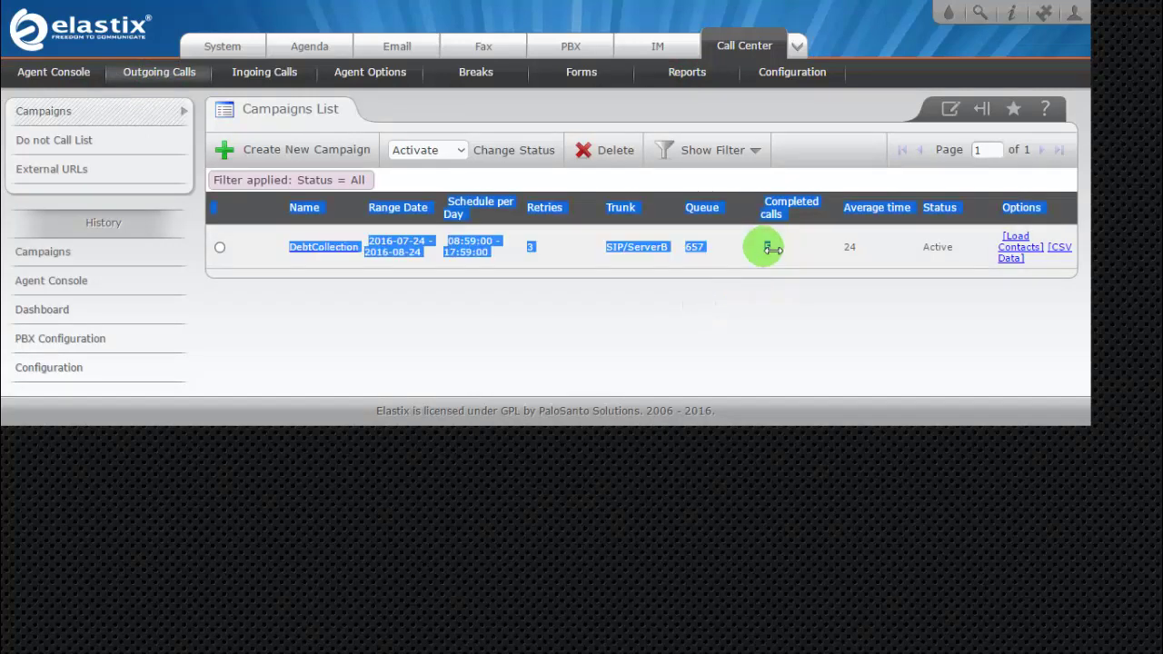
click(773, 246)
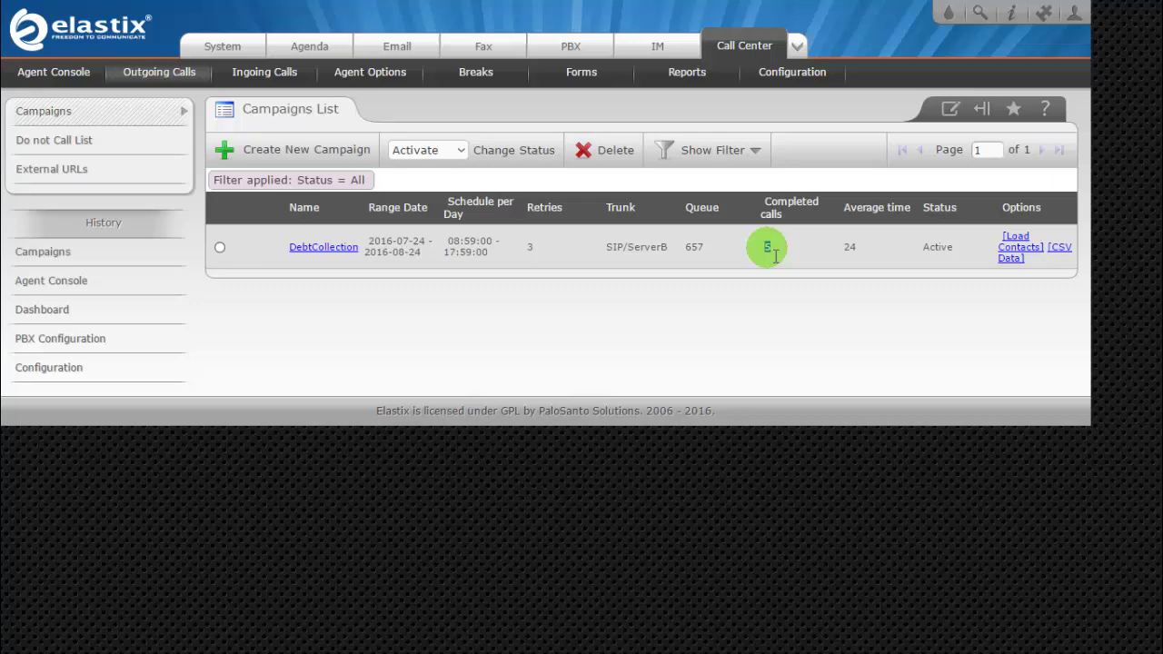